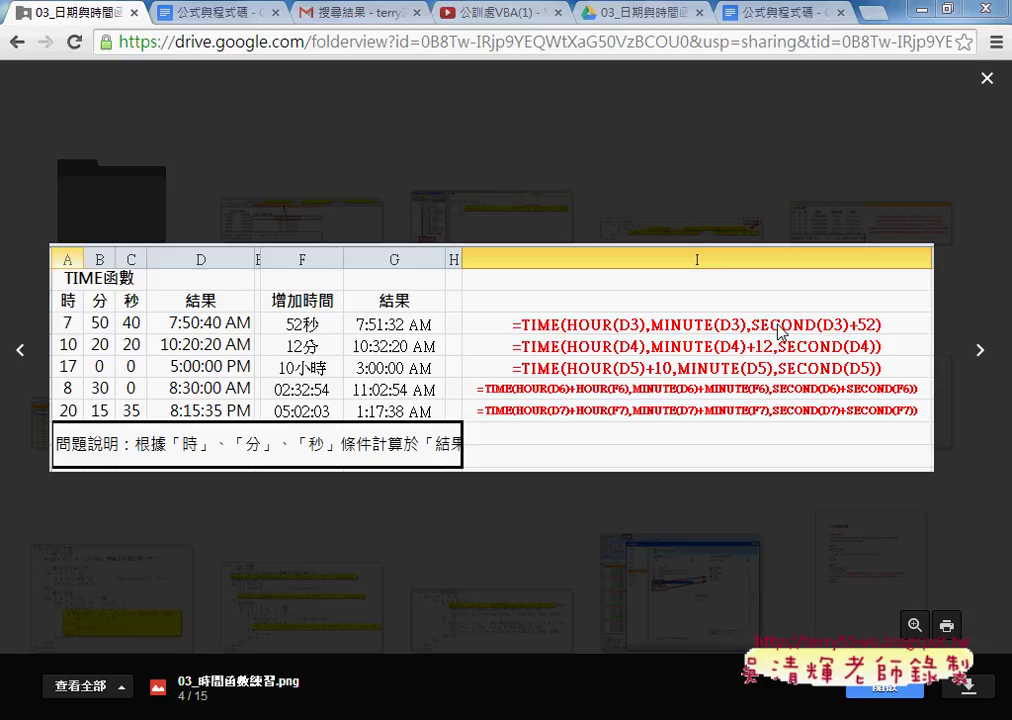
Minimize the Chrome Google Drive image preview to bring Excel's WEEKDAY sheet forward.
click(930, 9)
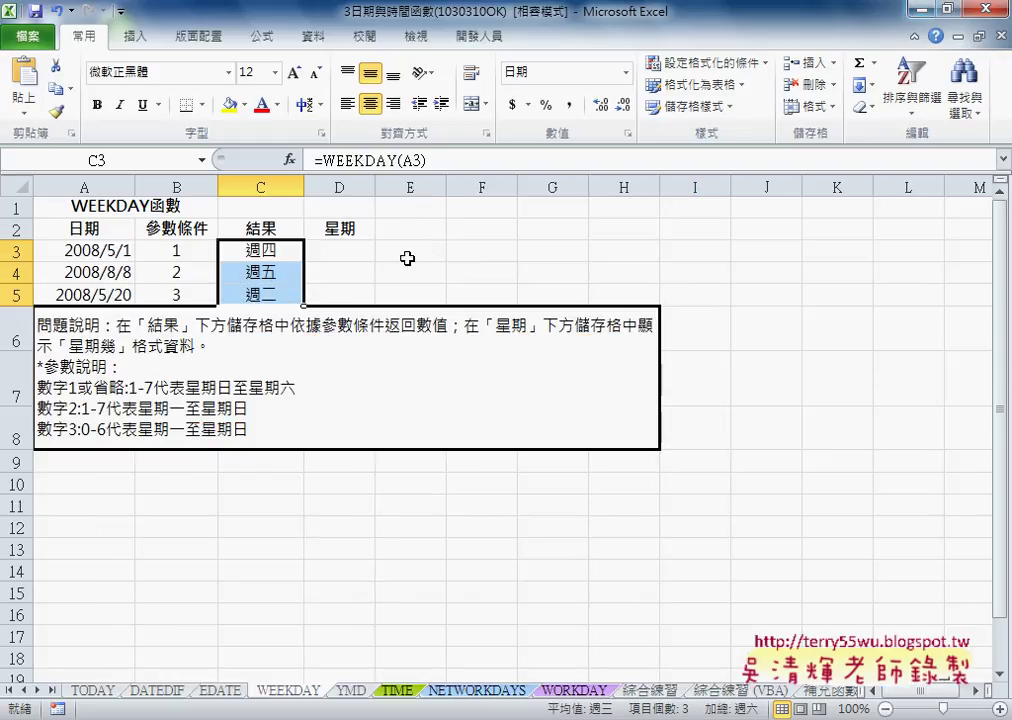
Switch to the 綜合練習 calendar sheet and inspect the date formulas in cells A3 and A4.
click(339, 267)
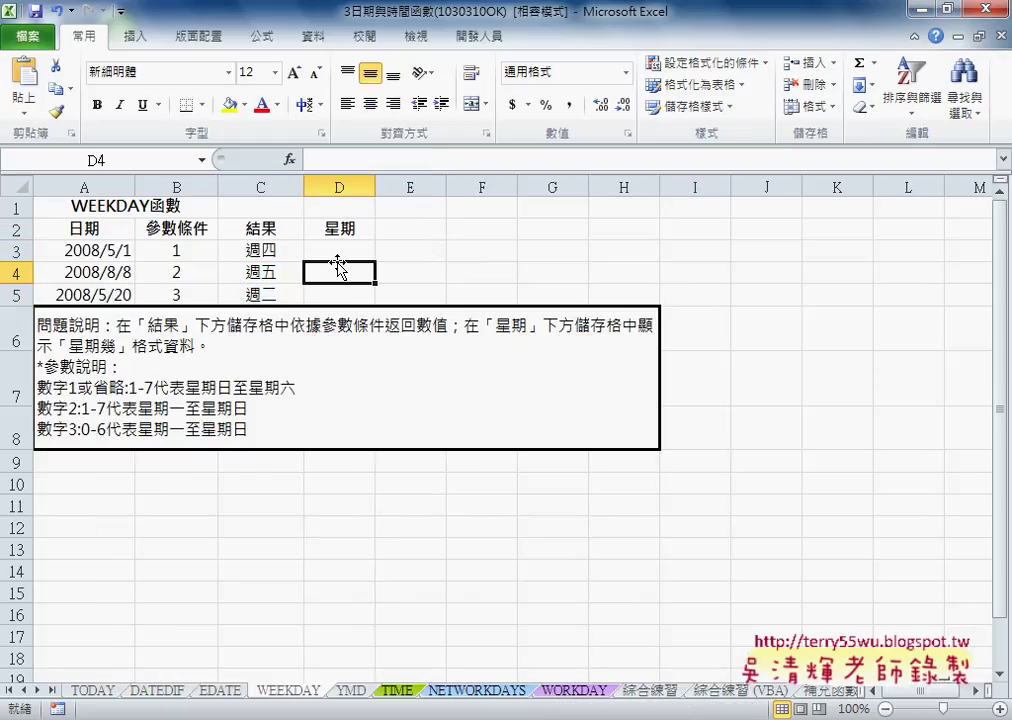
click(646, 692)
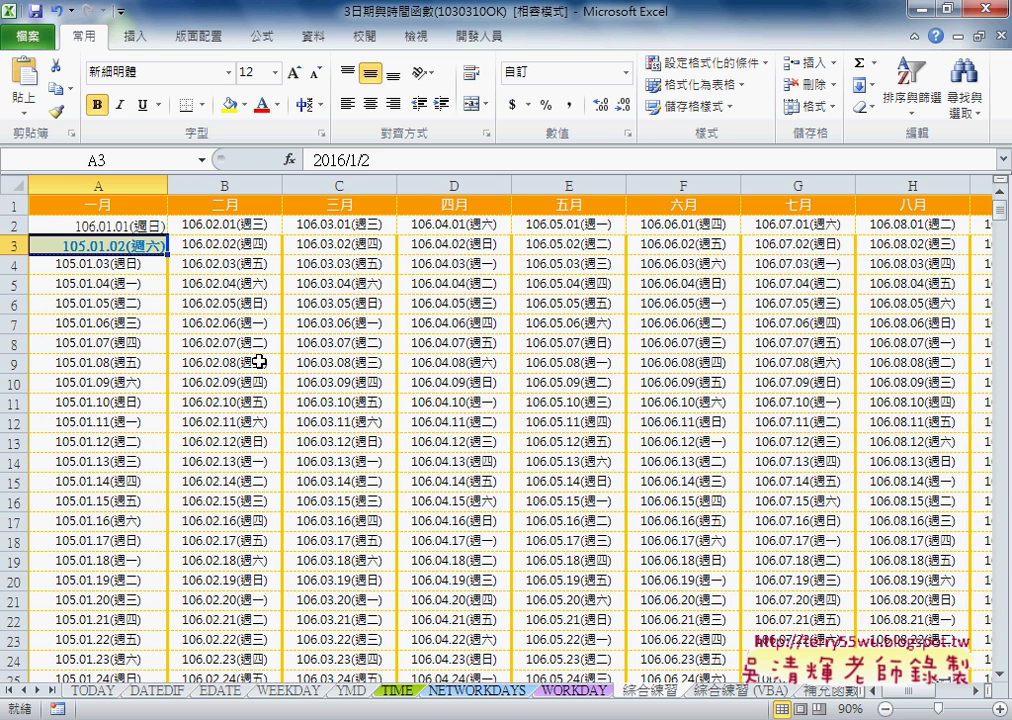
click(142, 263)
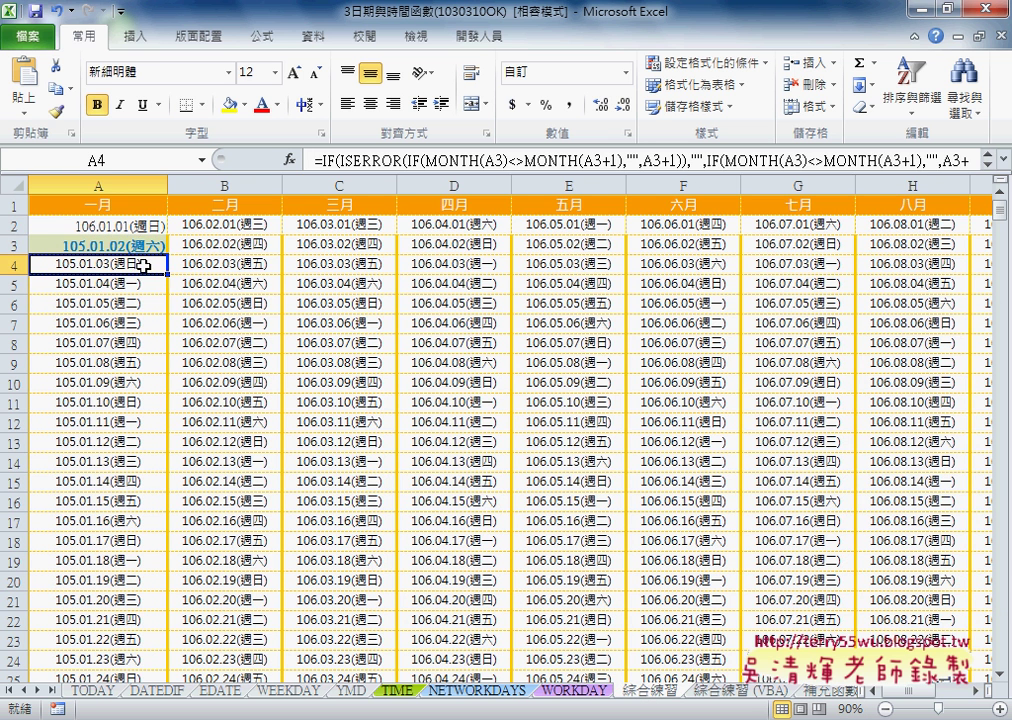
click(142, 250)
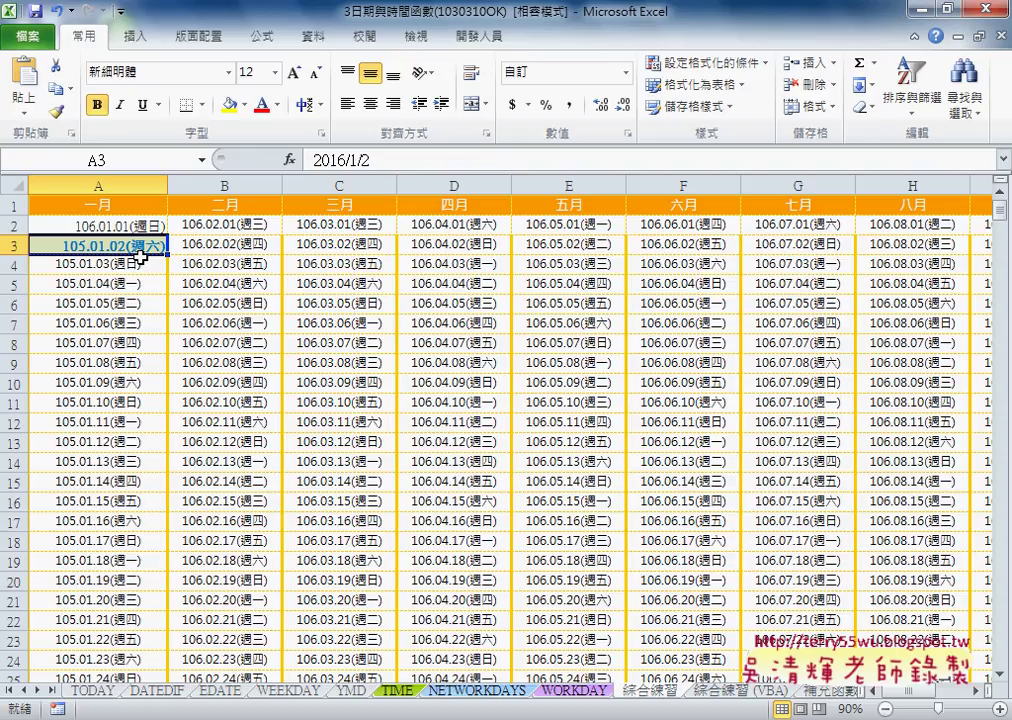
click(145, 264)
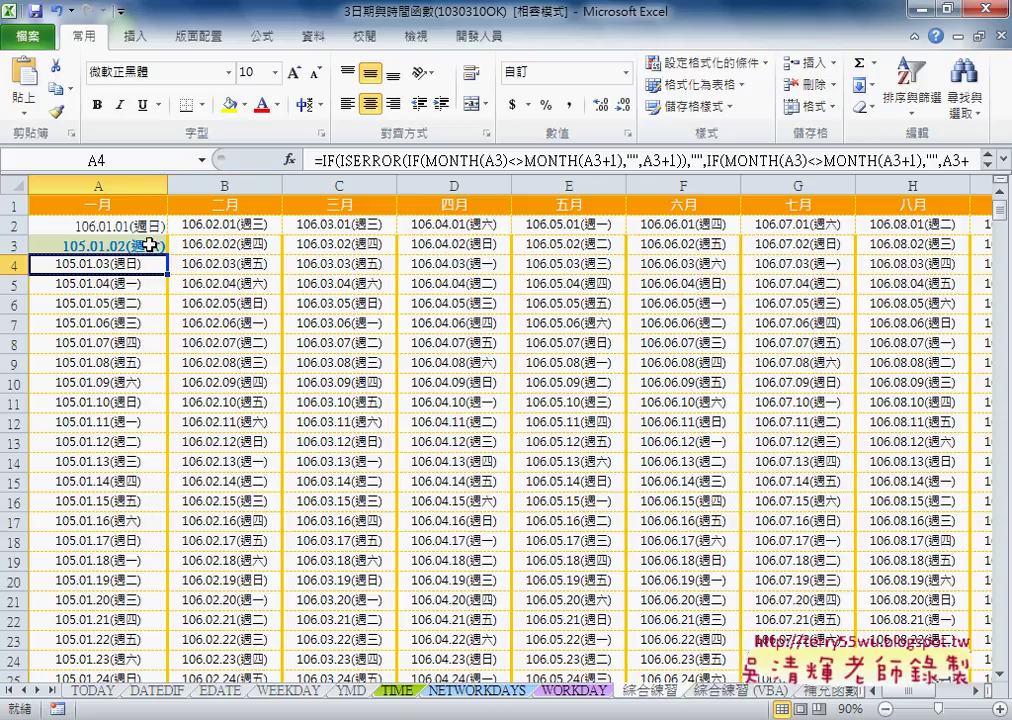
Give Sunday cell A4 (105.01.03) a light pink fill and red text.
click(245, 105)
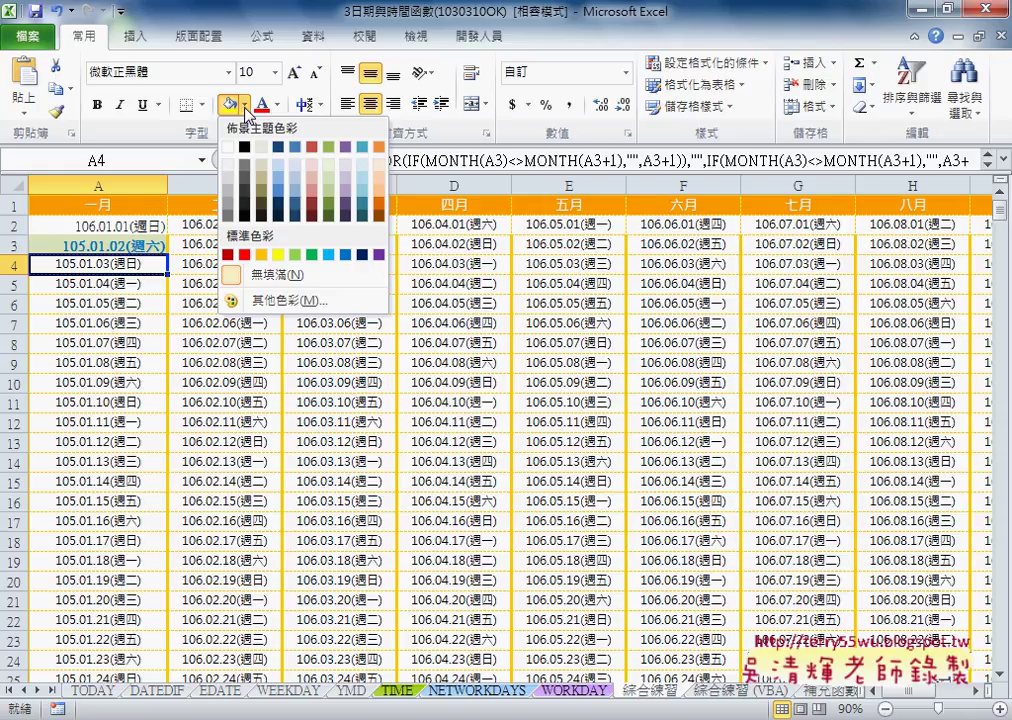
click(316, 165)
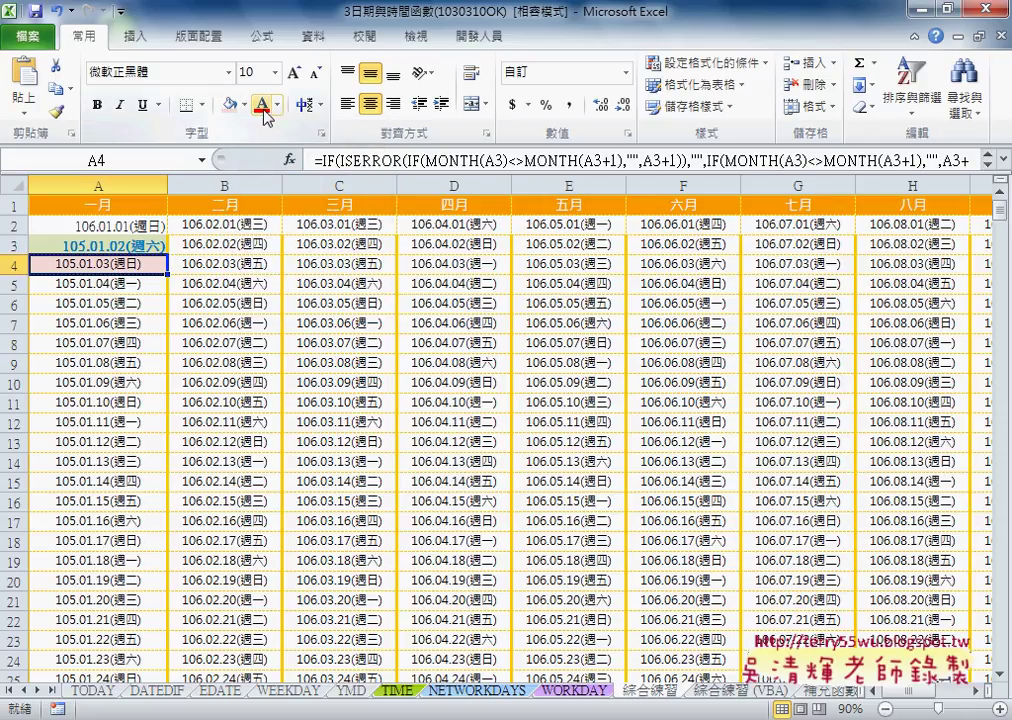
click(262, 105)
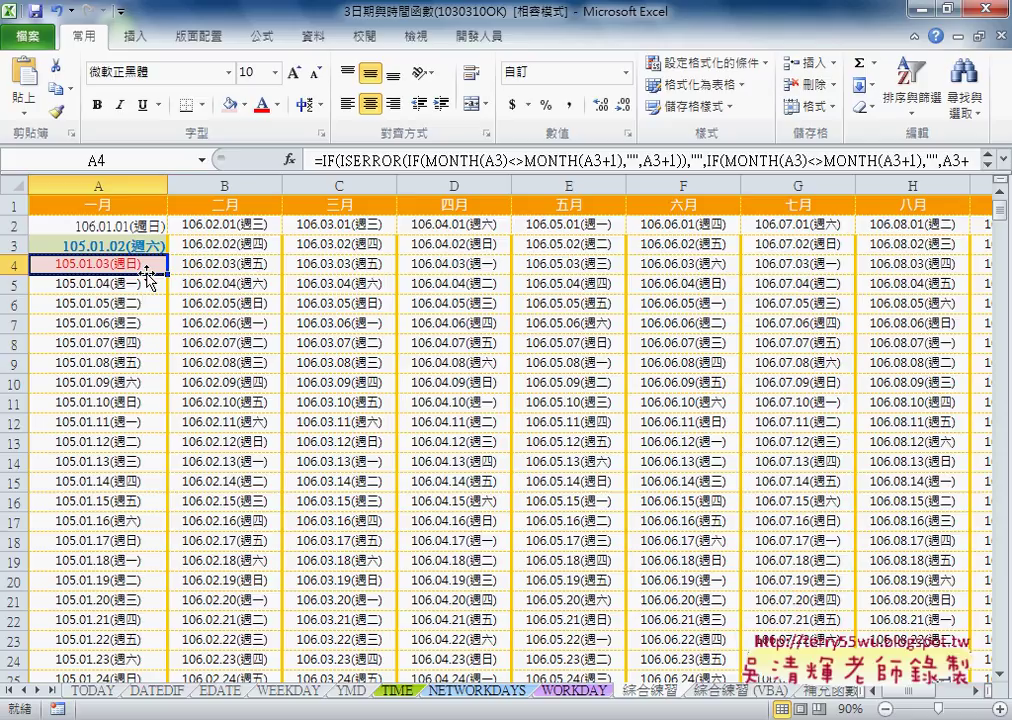
Apply the same pink fill and red text to A11 (105.01.10), then lock Format Painter on it.
click(145, 401)
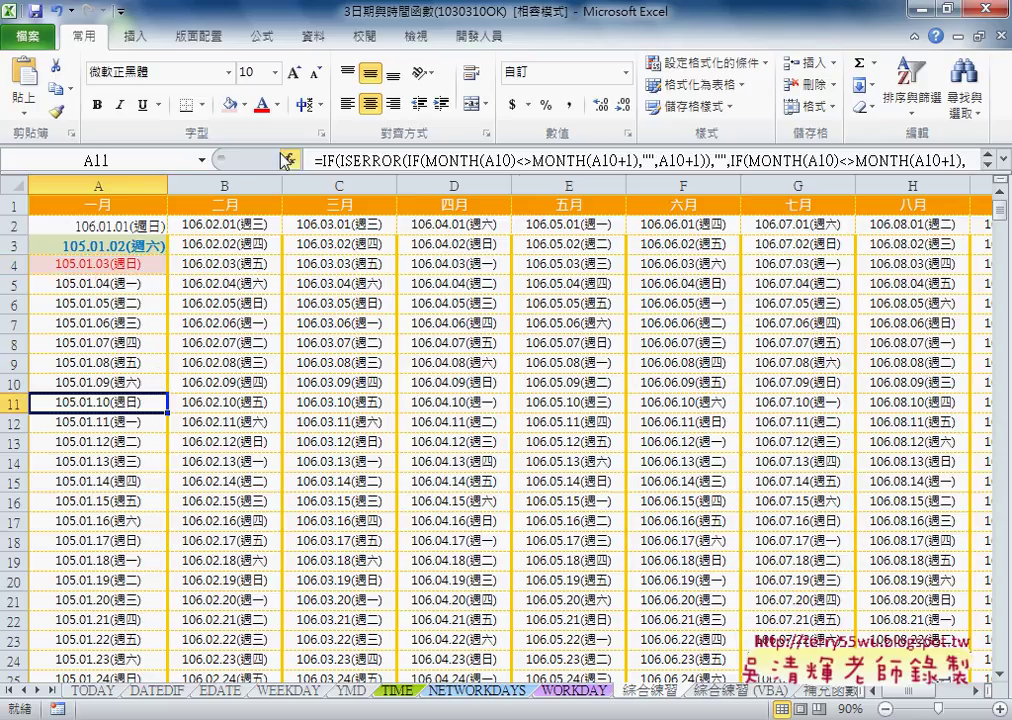
click(233, 103)
click(262, 104)
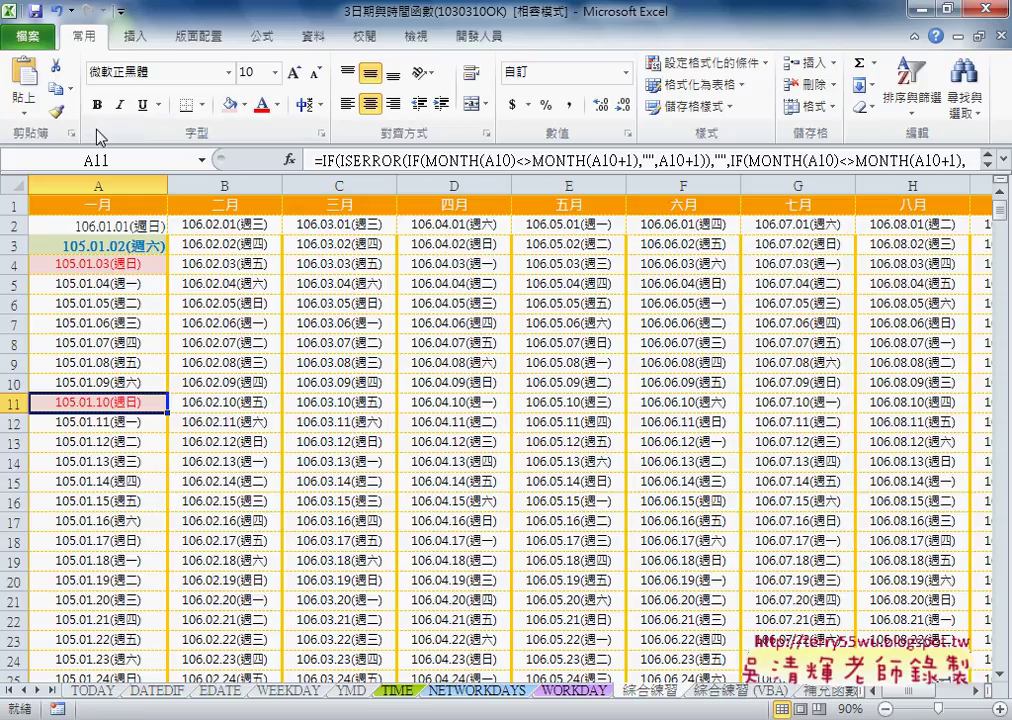
click(58, 112)
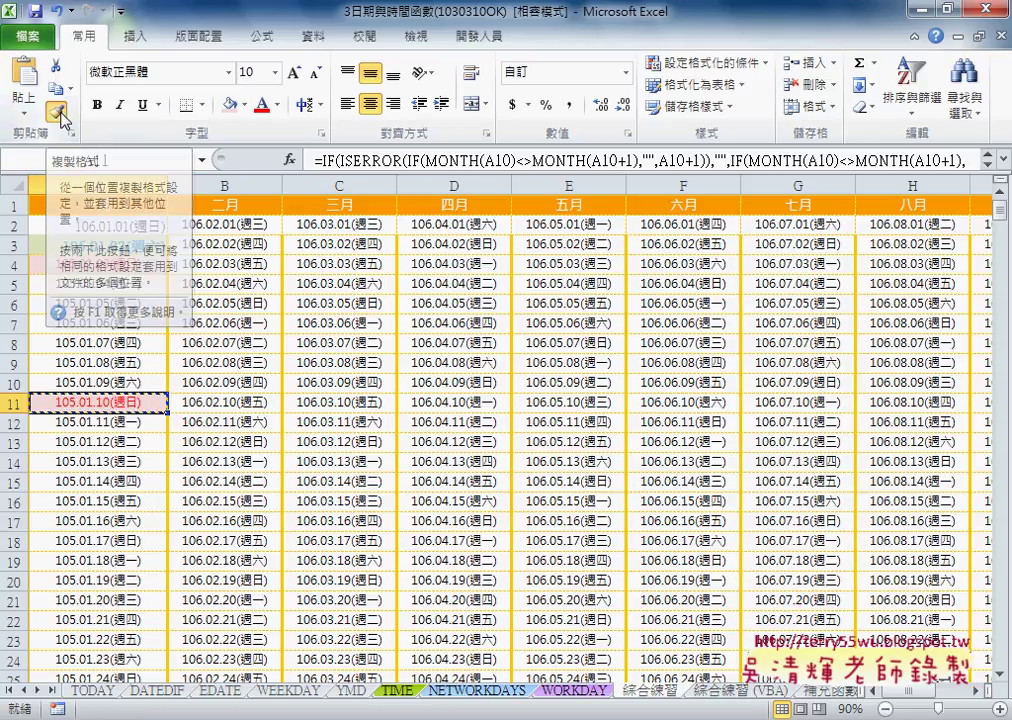
Paint the Sunday formatting onto A18, A25 and A32 (105.01.17, 105.01.24, 105.01.31), then return to the top.
click(138, 543)
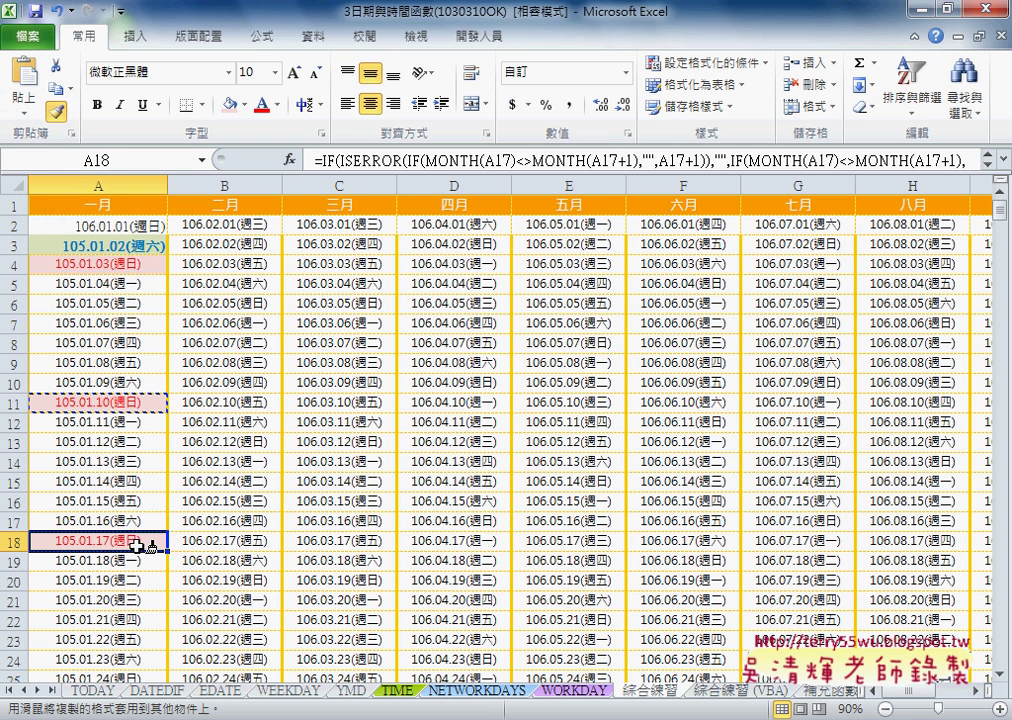
click(140, 677)
scroll(160, 665, down, 4)
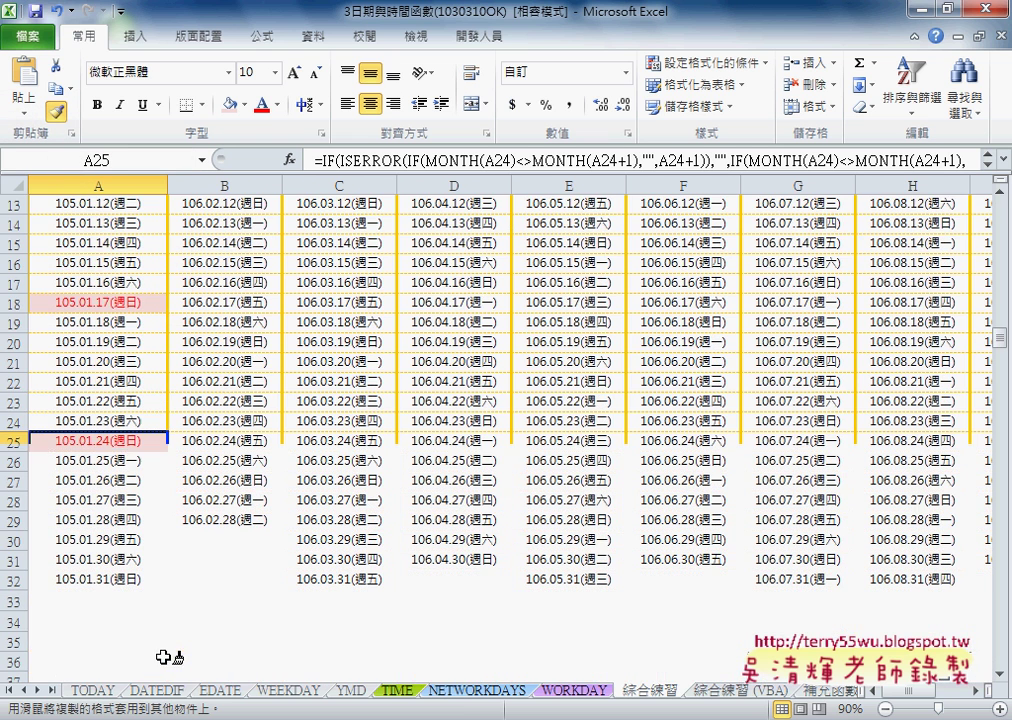
click(141, 579)
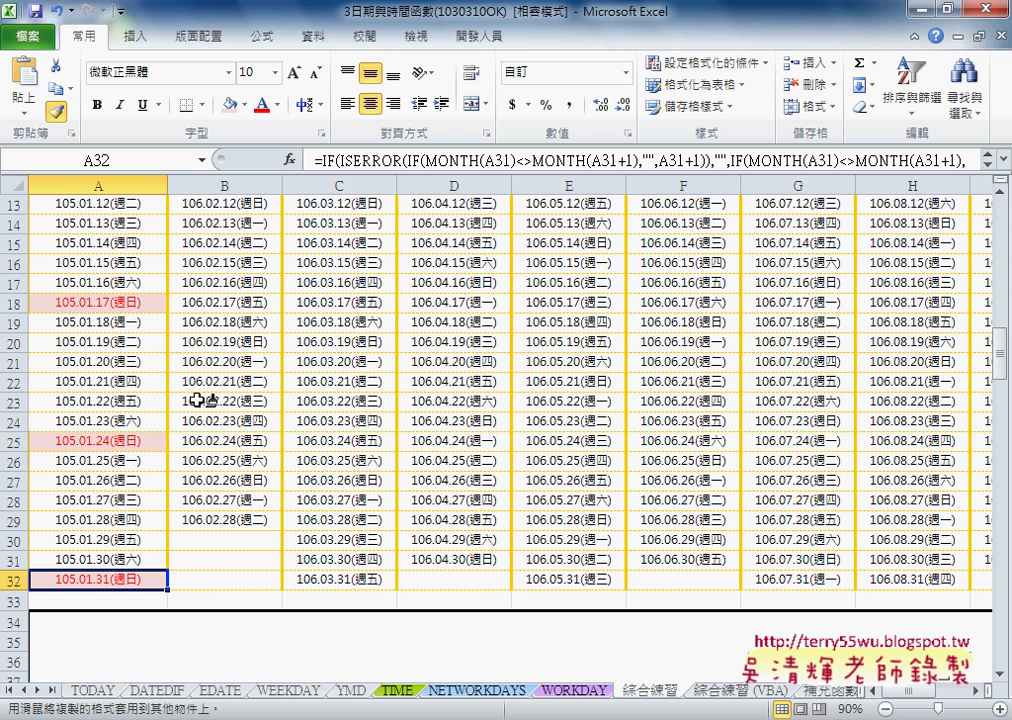
key(Escape)
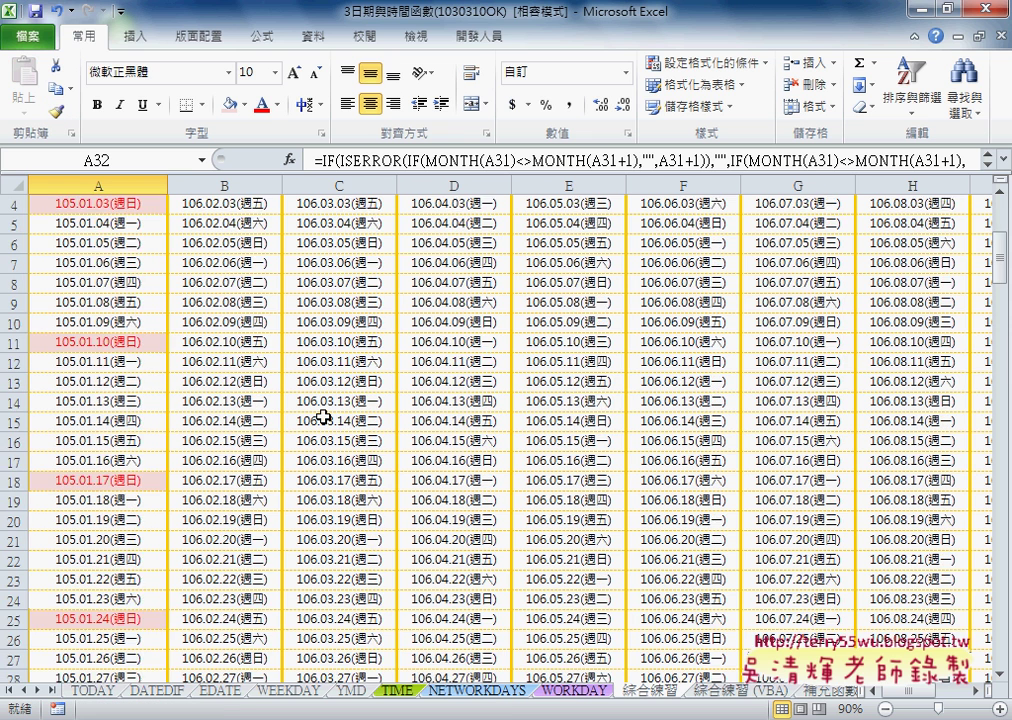
scroll(328, 418, up, 3)
scroll(324, 436, up, 1)
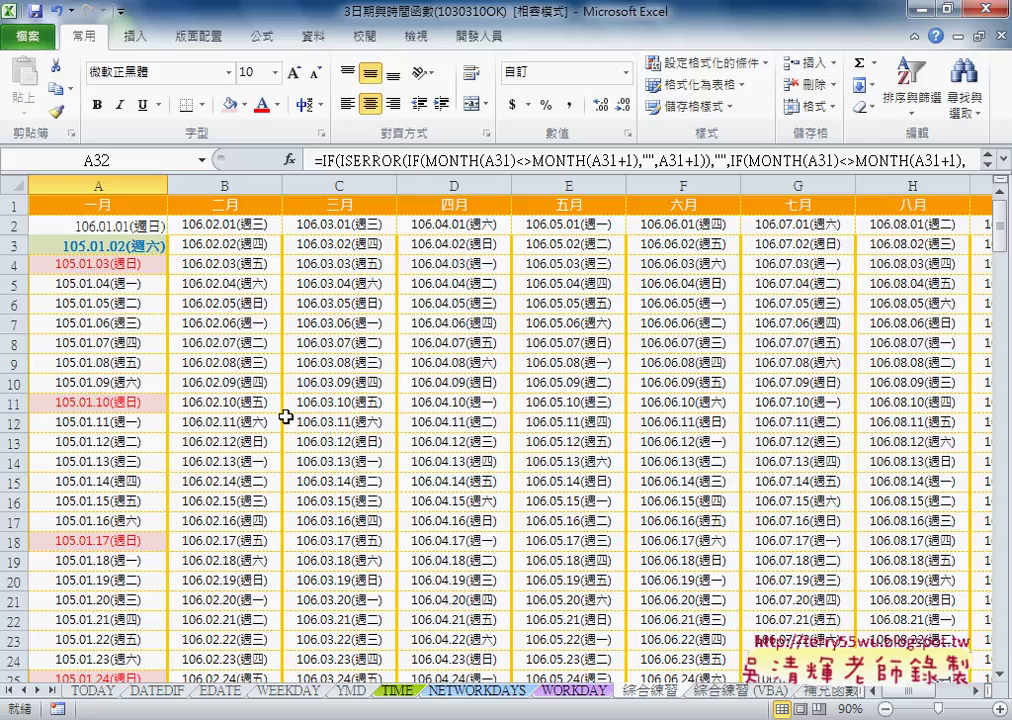
click(84, 227)
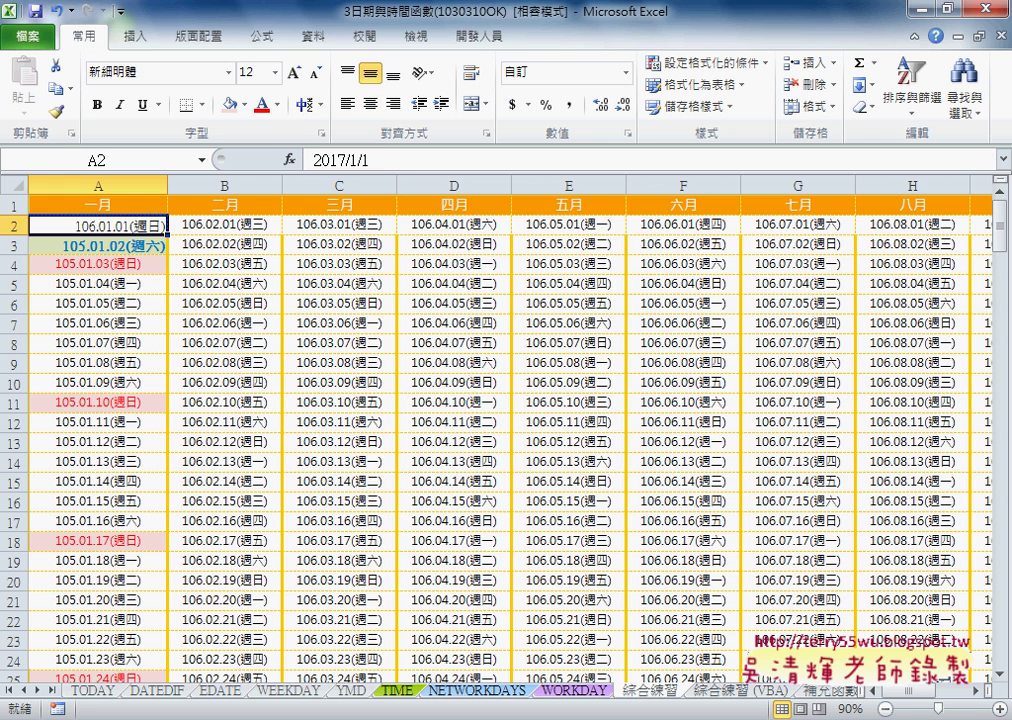
click(975, 697)
click(975, 697)
click(975, 697)
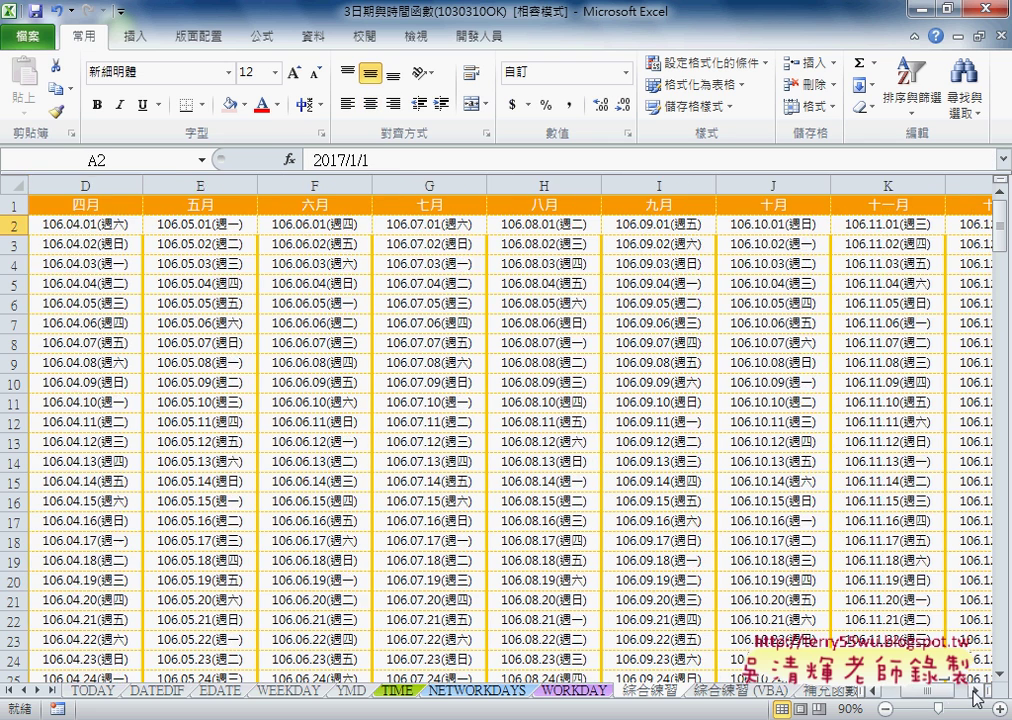
click(975, 697)
scroll(975, 697, down, 1)
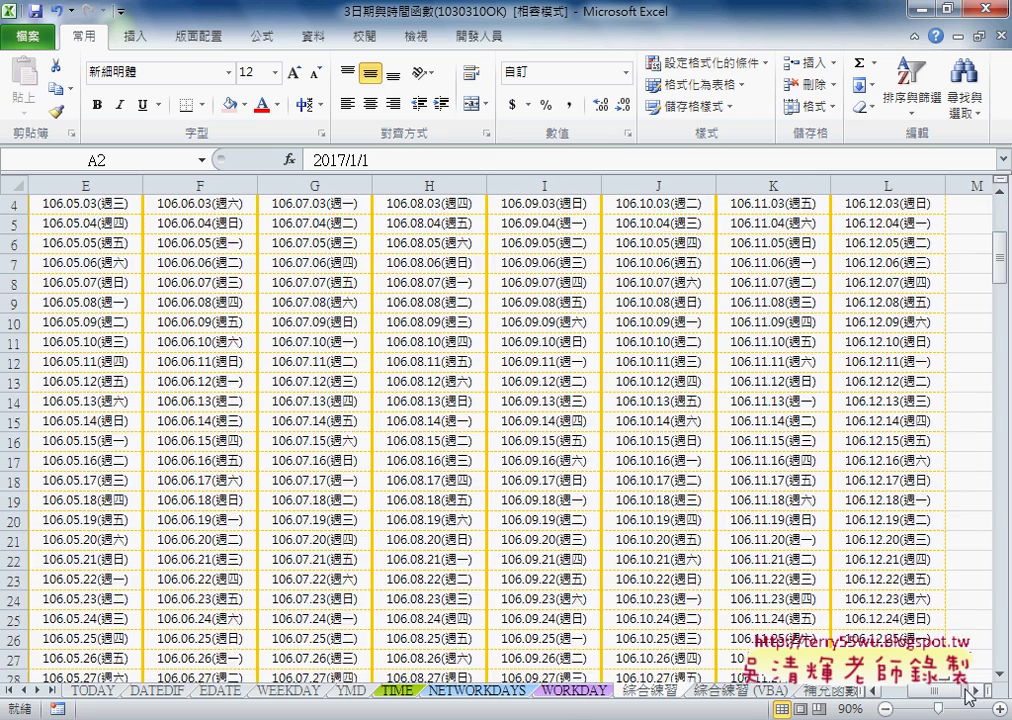
scroll(975, 697, down, 4)
shift+click(902, 528)
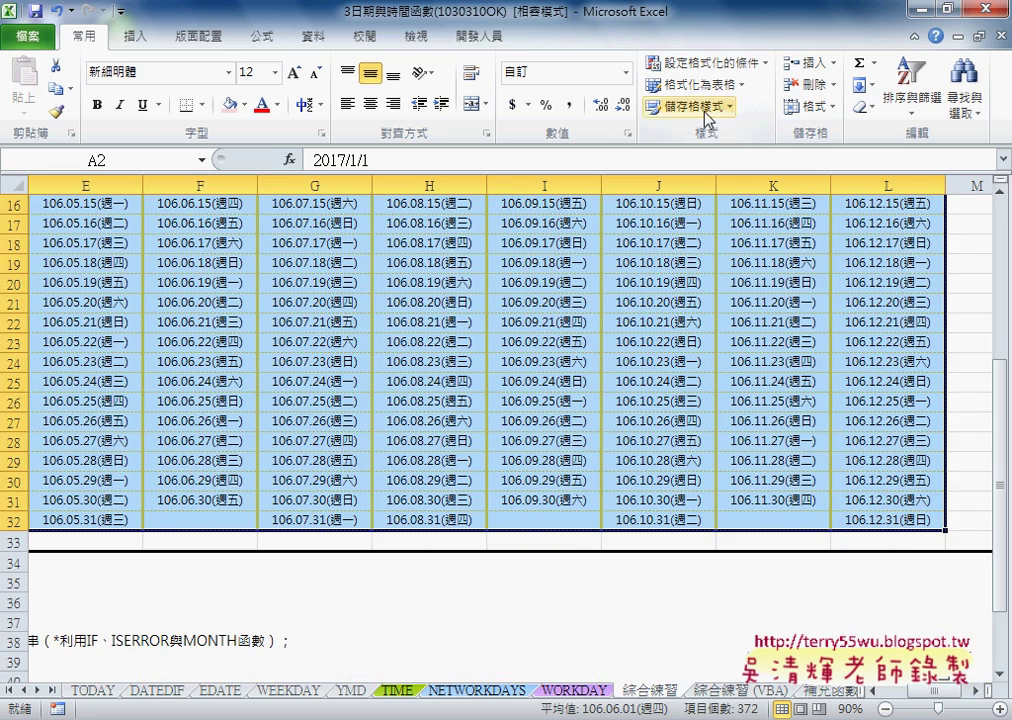
click(705, 64)
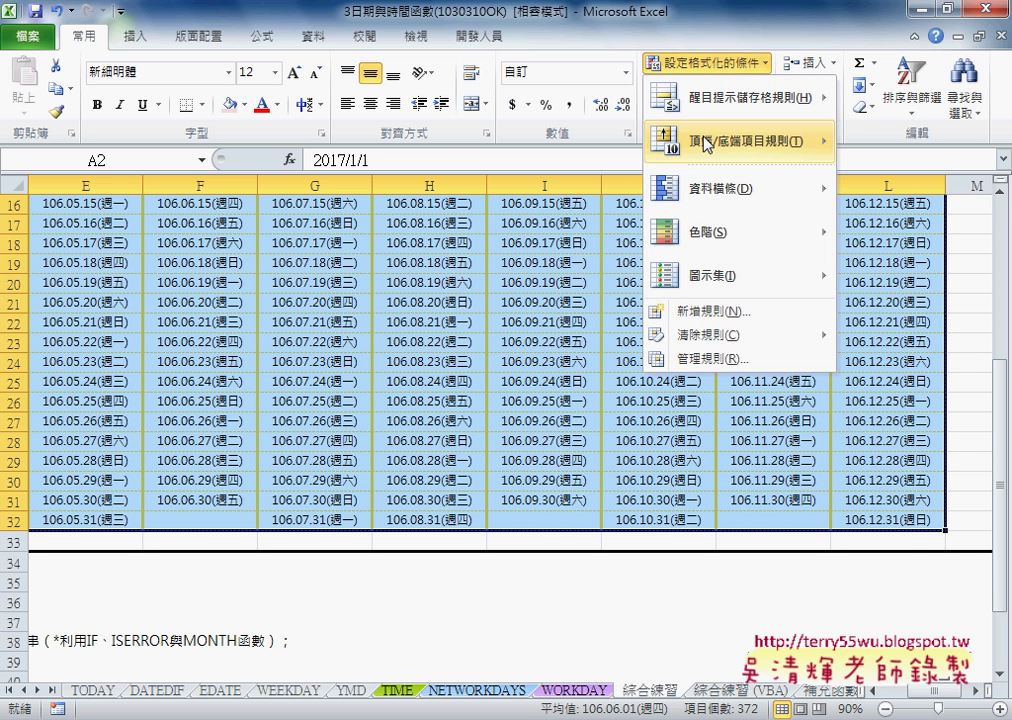
click(712, 312)
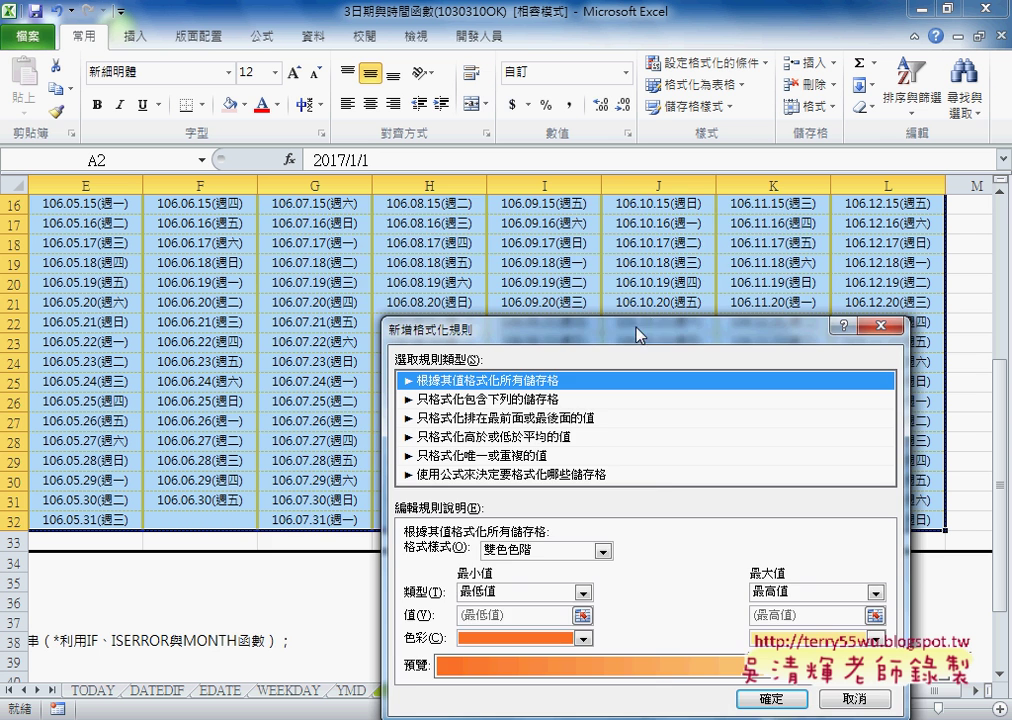
drag(636, 333, 521, 218)
click(352, 360)
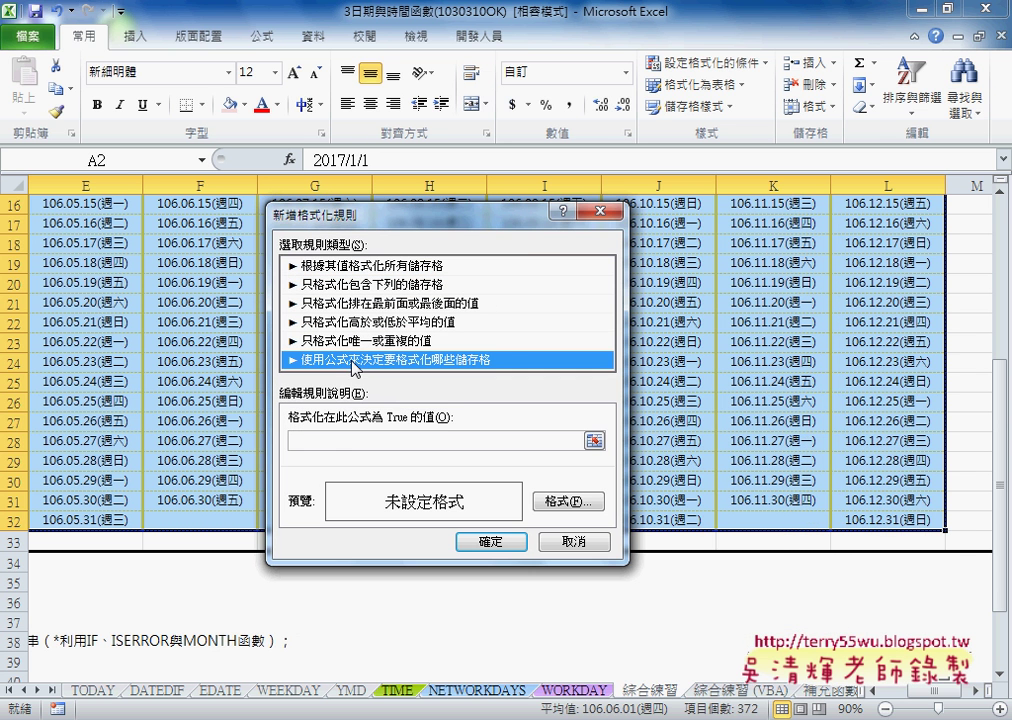
click(347, 441)
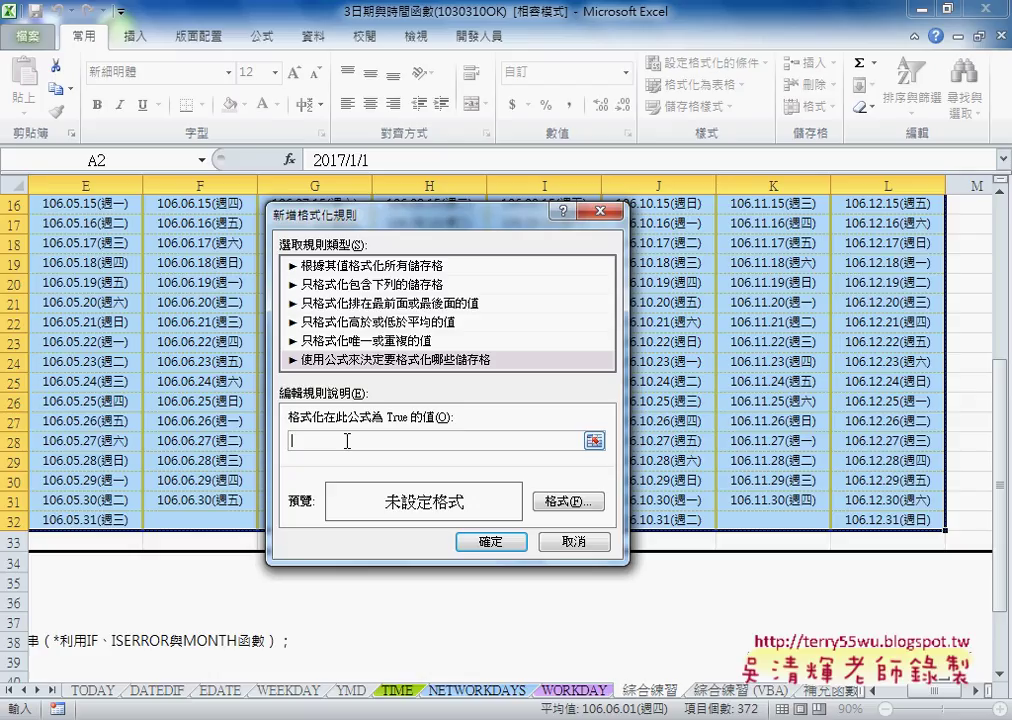
click(588, 544)
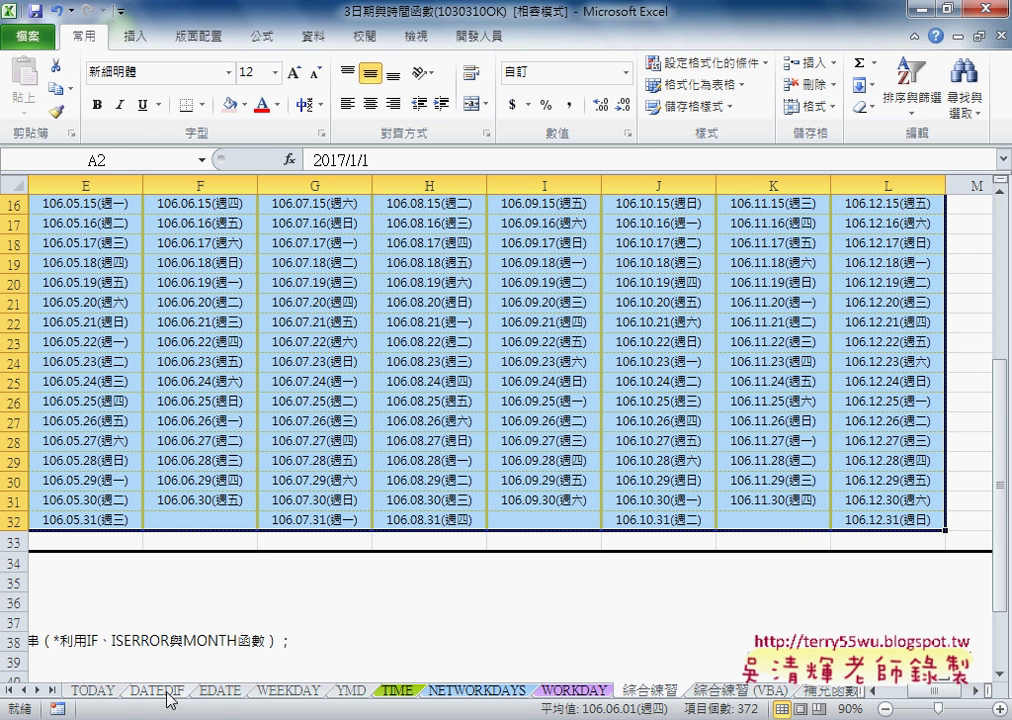
Return to the WEEKDAY sheet and select cell D3 beside the date in A3.
click(287, 693)
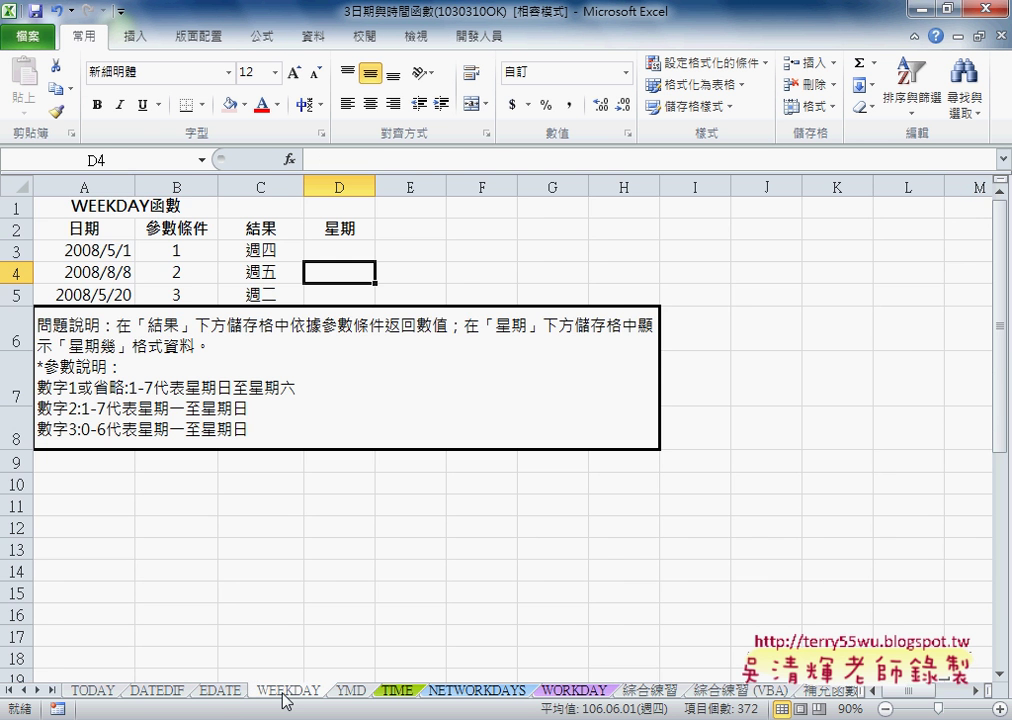
click(319, 251)
click(110, 253)
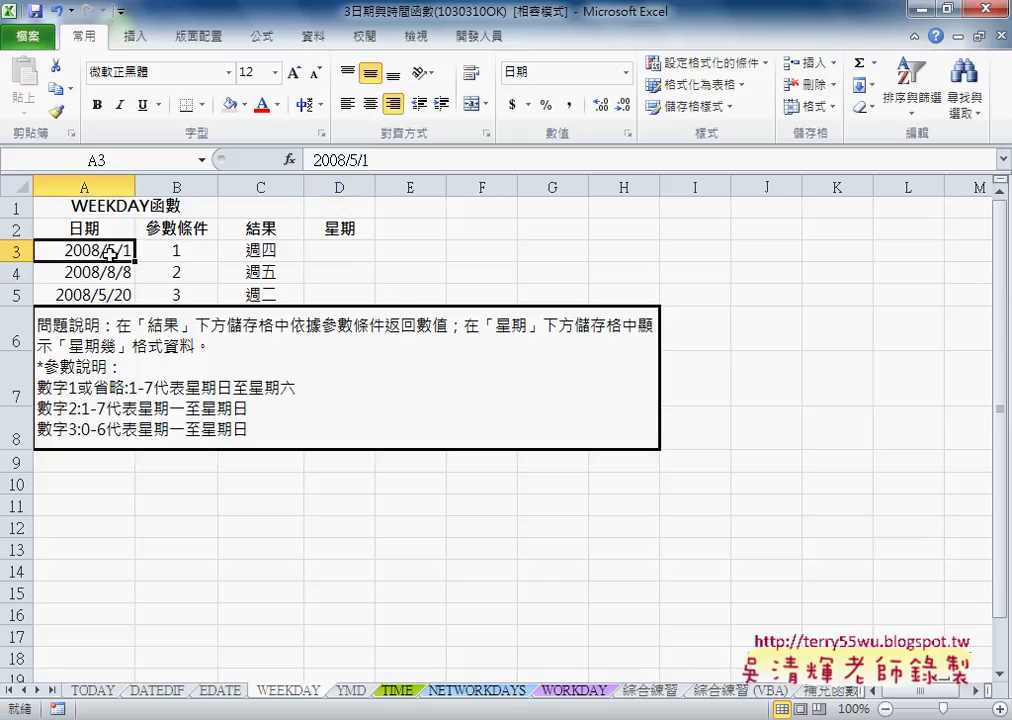
click(342, 258)
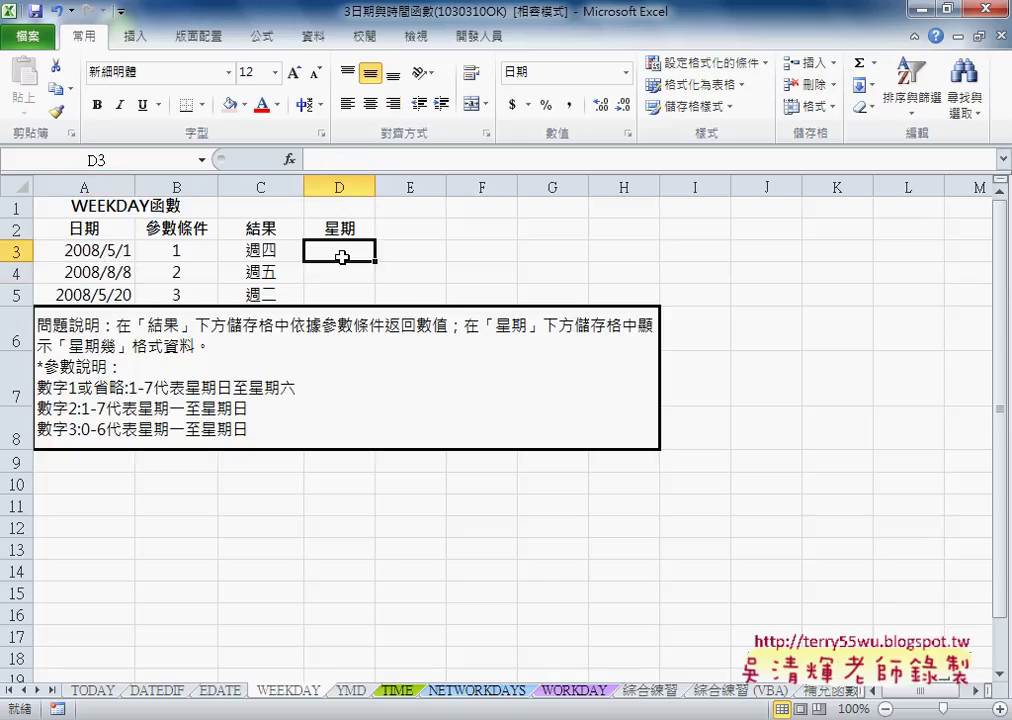
Choose the WEEKDAY function from the Insert Function list for D3.
click(289, 159)
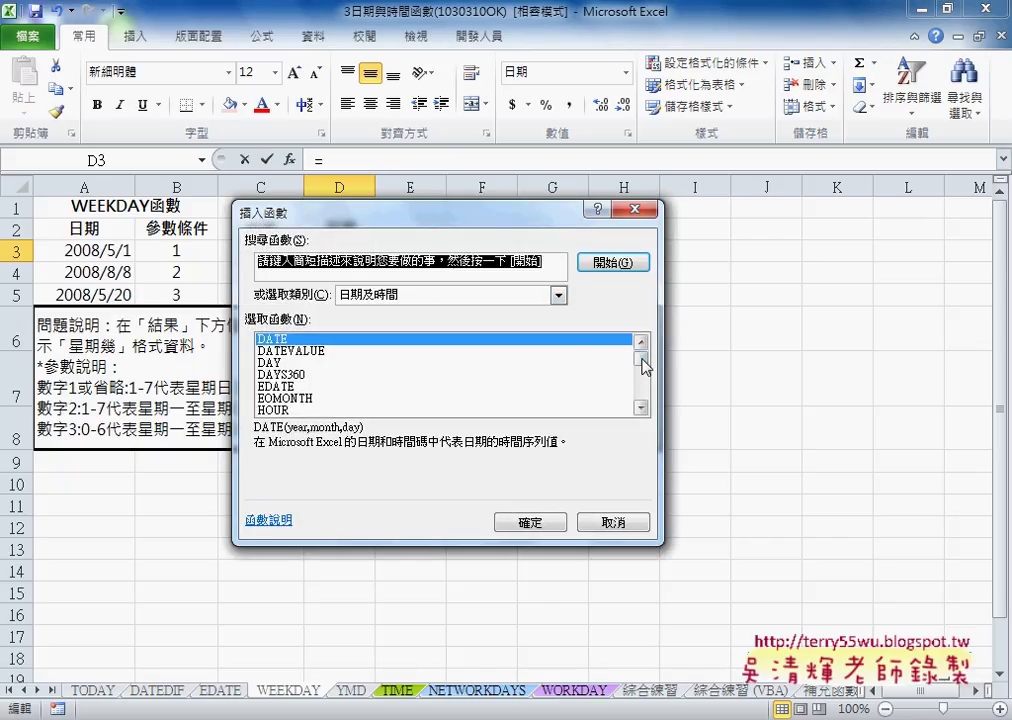
drag(641, 359, 641, 401)
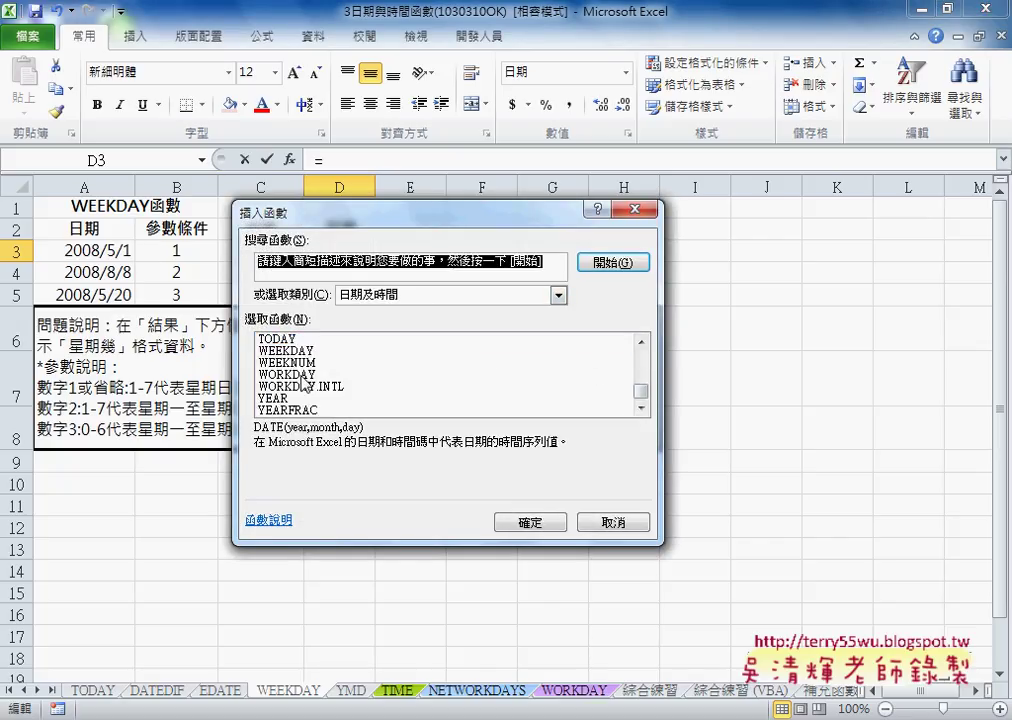
click(300, 374)
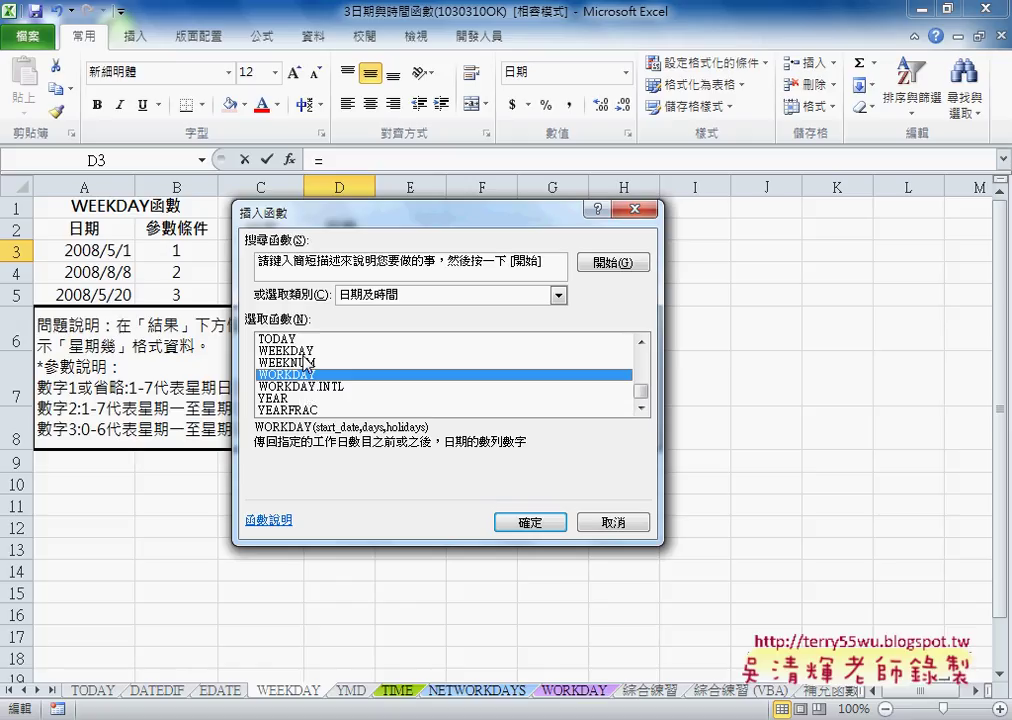
key(Up)
key(Up)
click(526, 521)
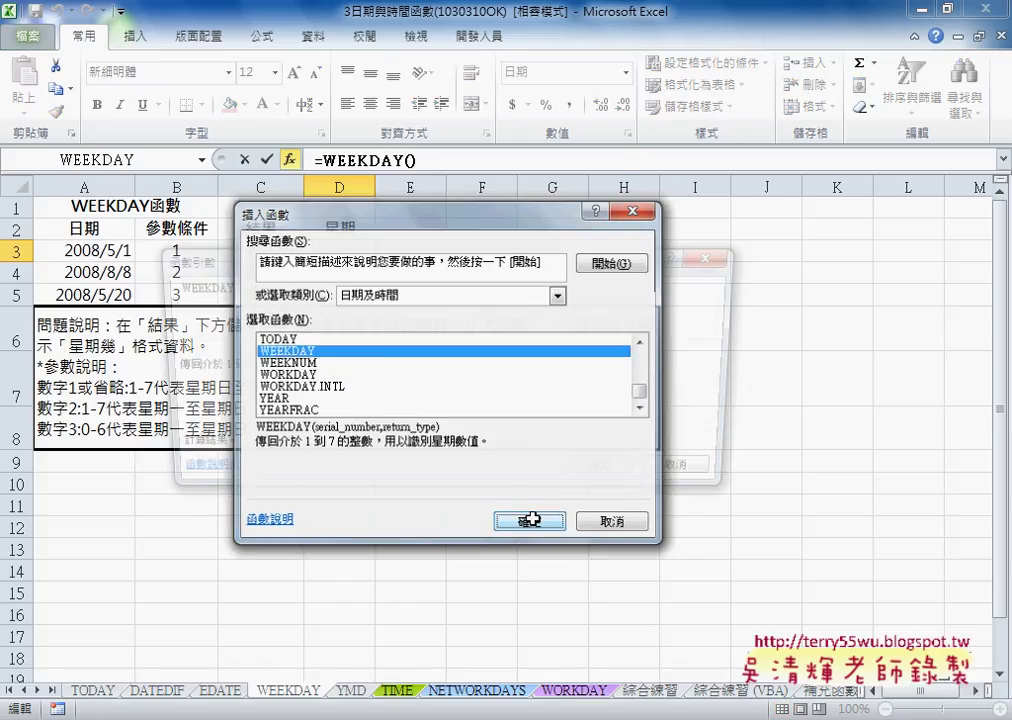
Set Serial_number to A3 to complete =WEEKDAY(A3), showing 星期四 in D3.
drag(488, 272, 553, 378)
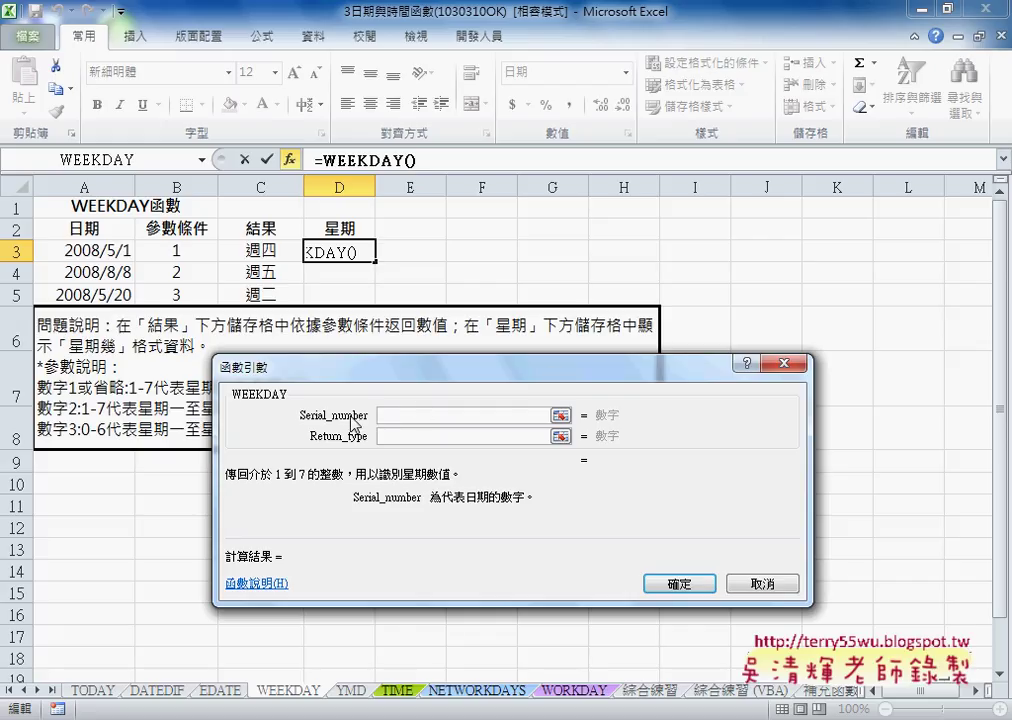
click(111, 258)
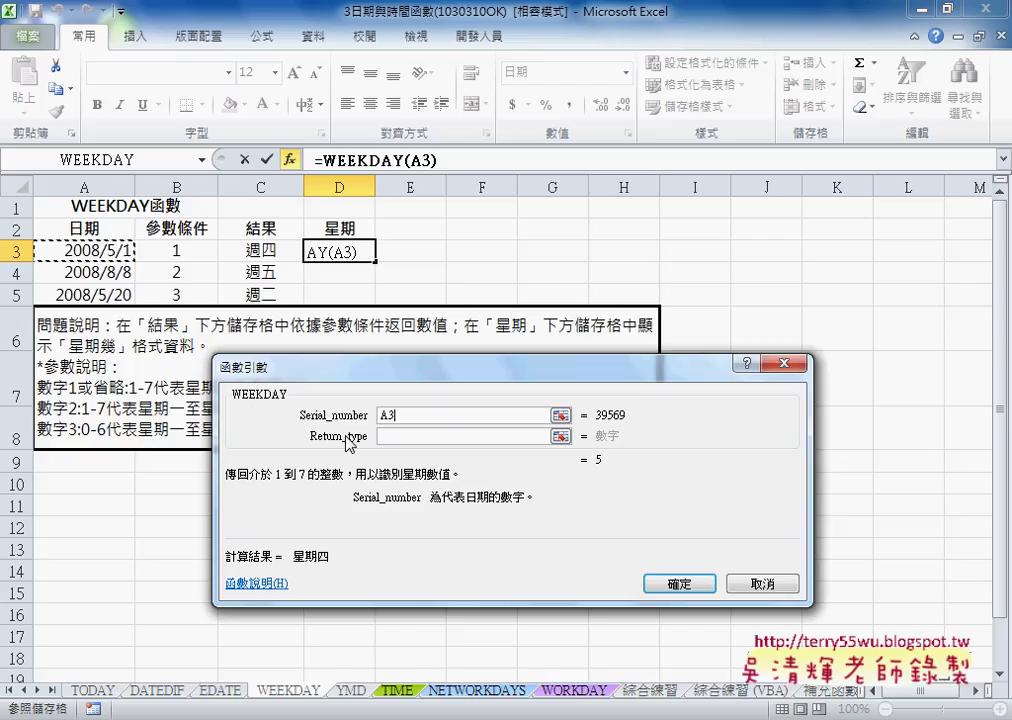
click(390, 436)
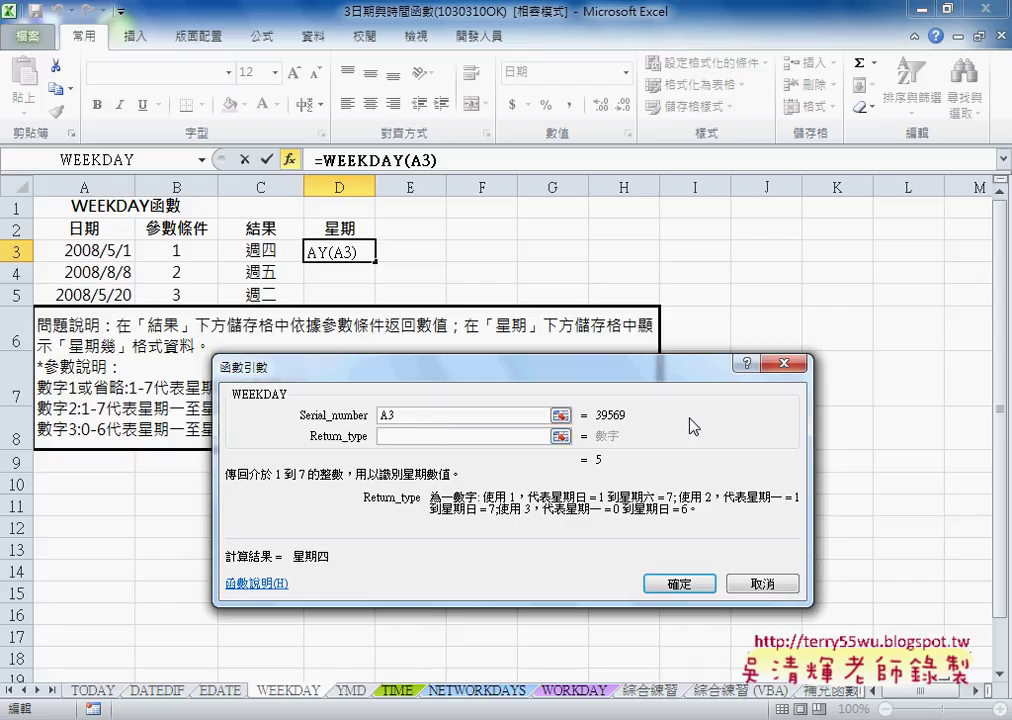
click(660, 578)
drag(350, 255, 342, 295)
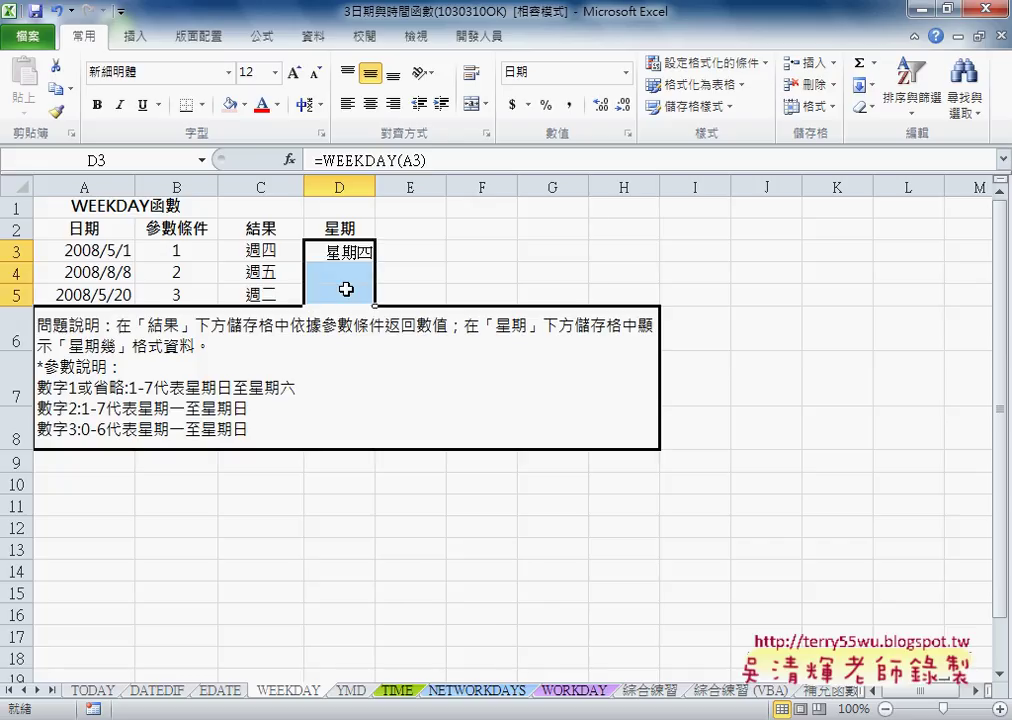
Format D3:D5 as General and centre them, so D3 shows the number 5.
right_click(345, 283)
click(429, 571)
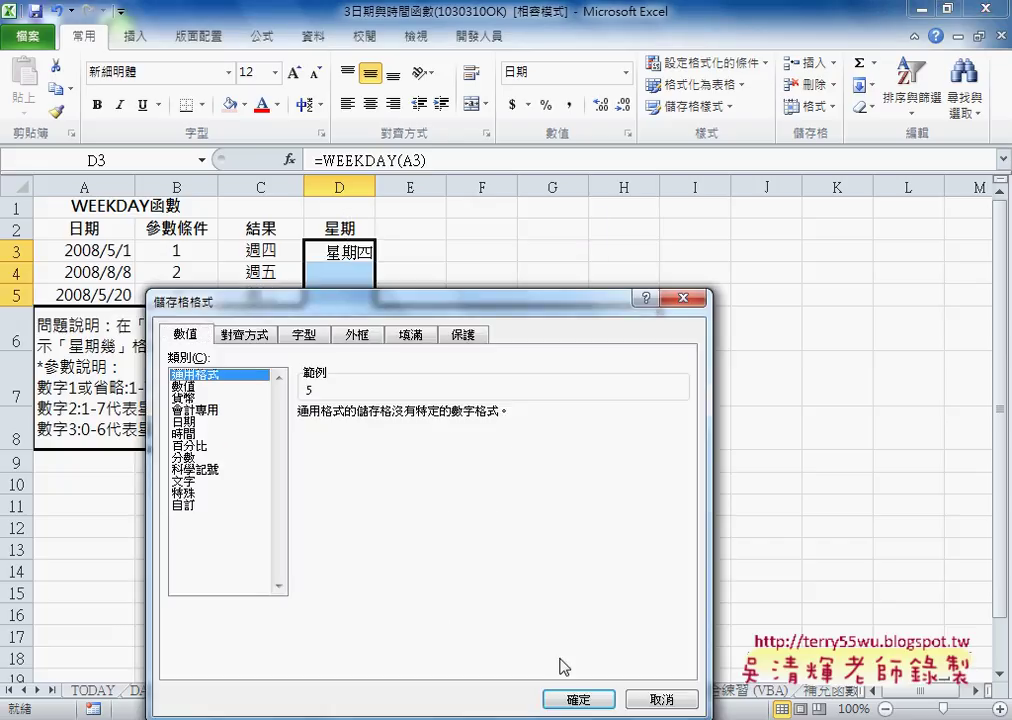
click(570, 699)
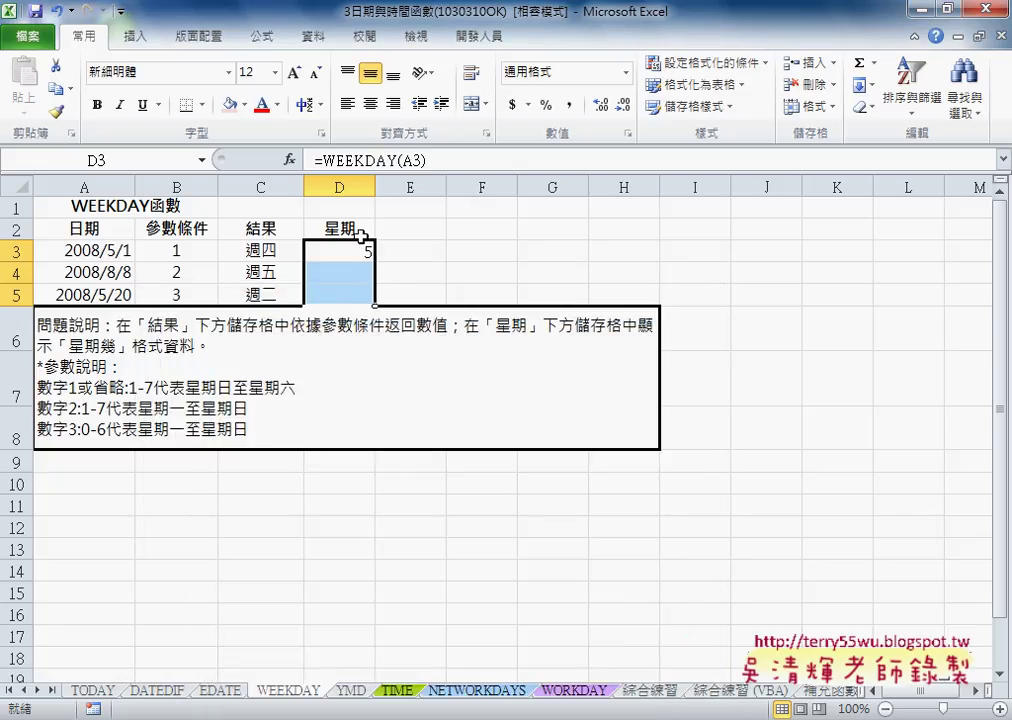
click(370, 104)
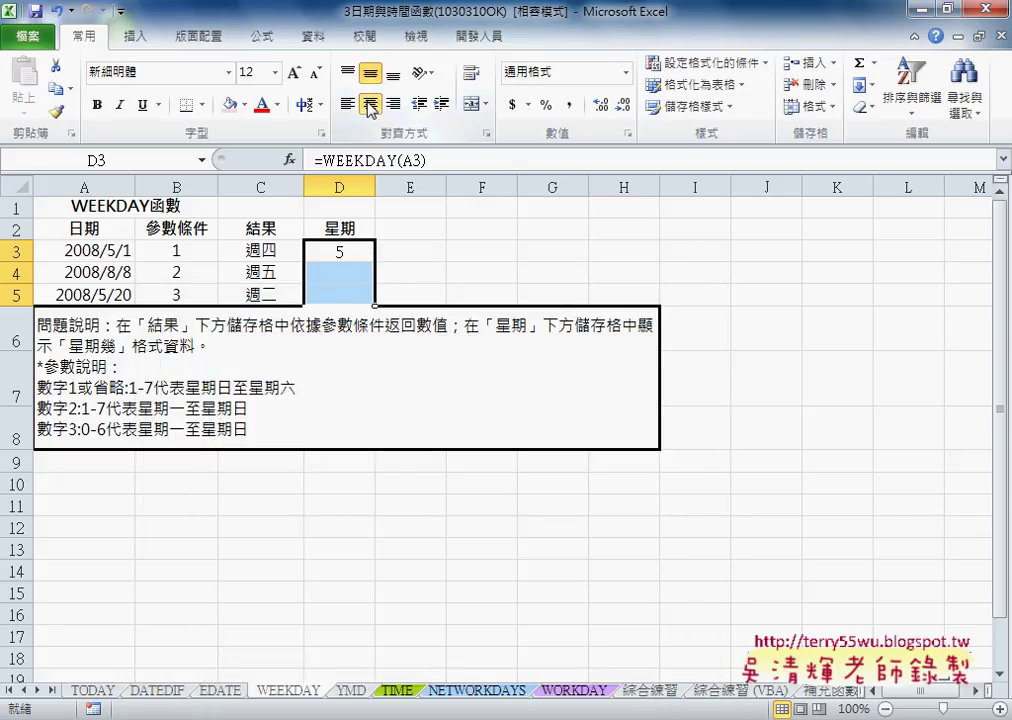
click(342, 252)
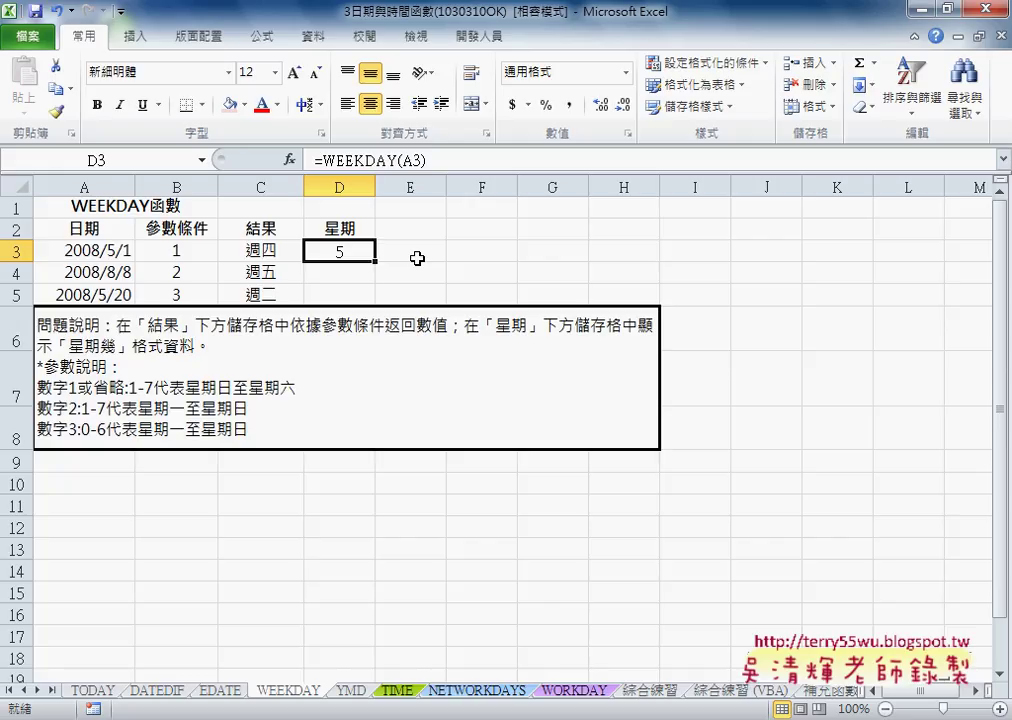
Format D3:D5 with the 週三 short weekday date type.
drag(360, 256, 360, 295)
right_click(356, 272)
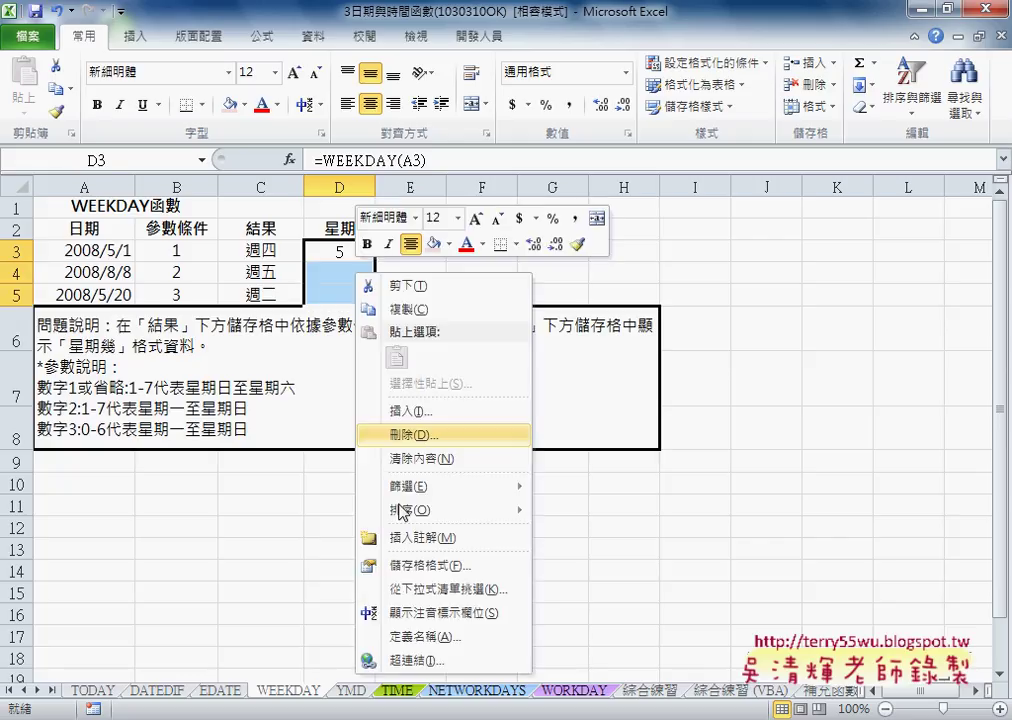
click(440, 564)
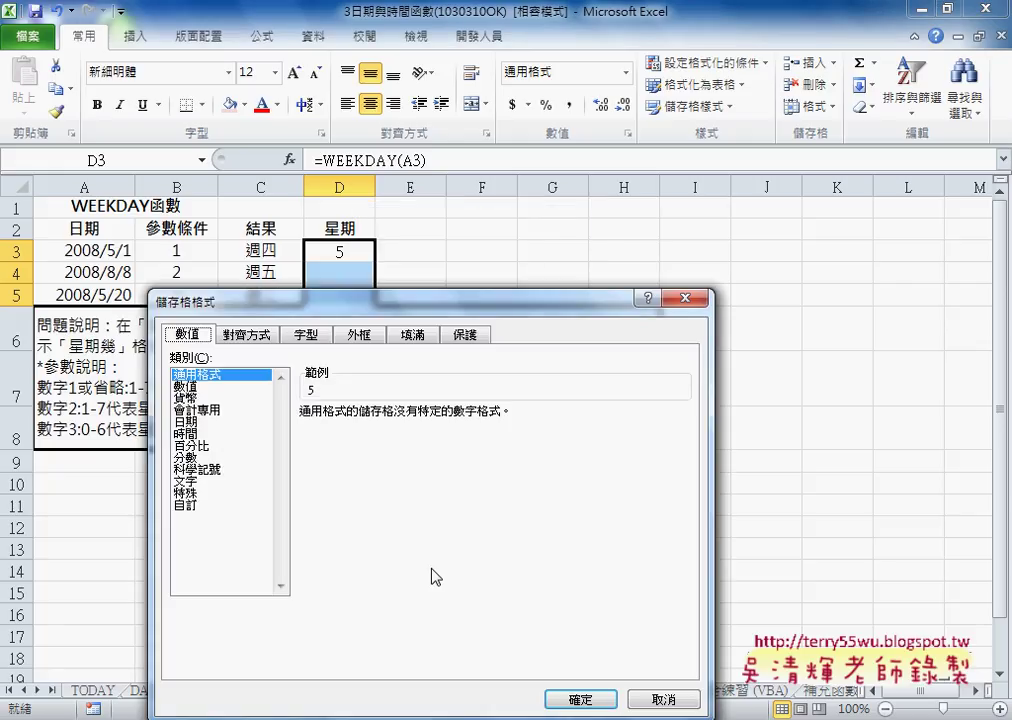
drag(326, 302, 527, 221)
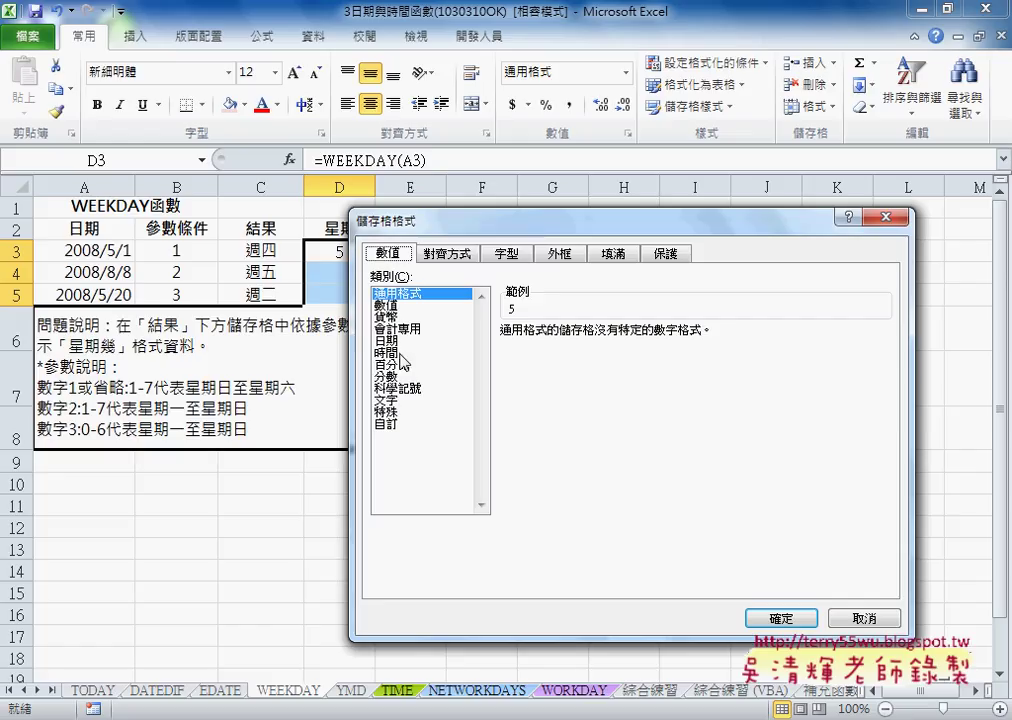
click(400, 343)
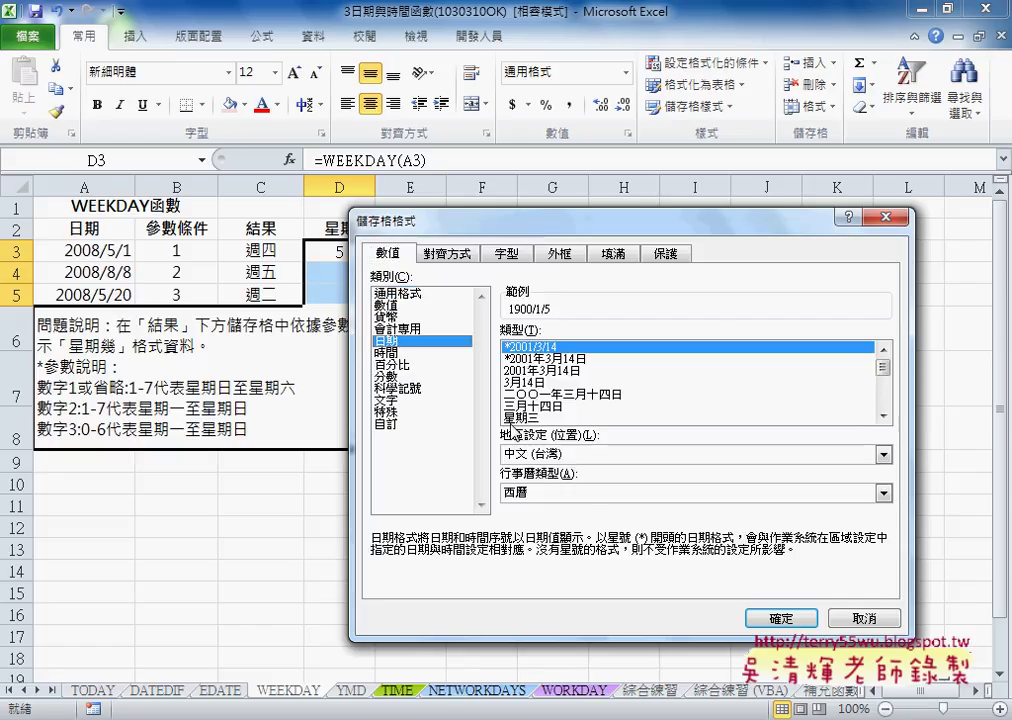
click(556, 419)
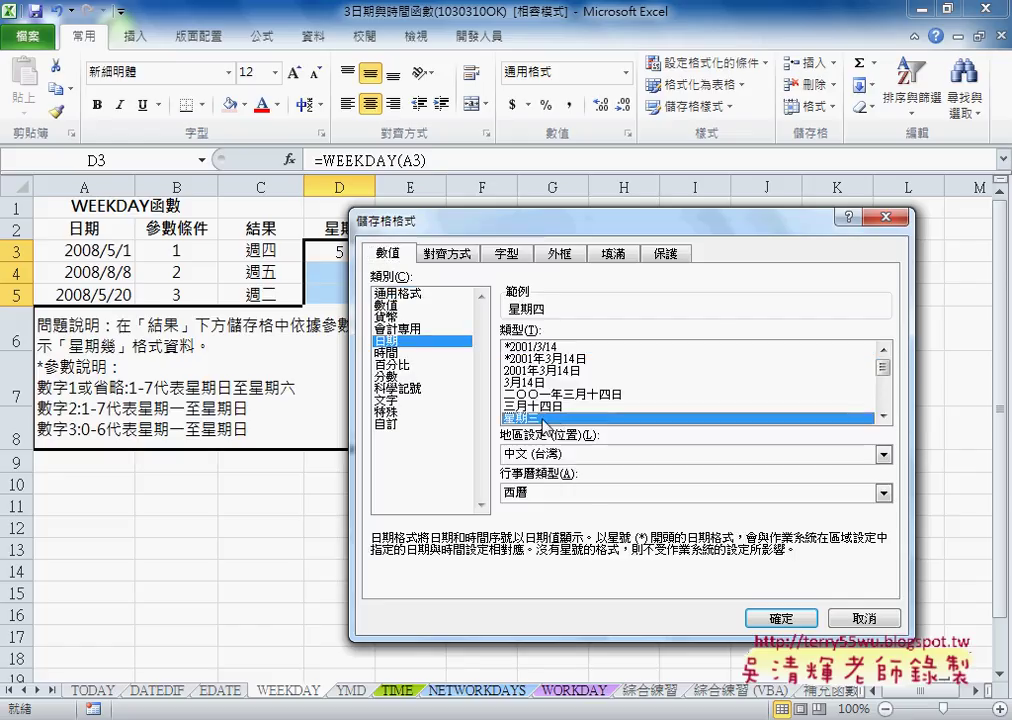
click(880, 416)
click(880, 416)
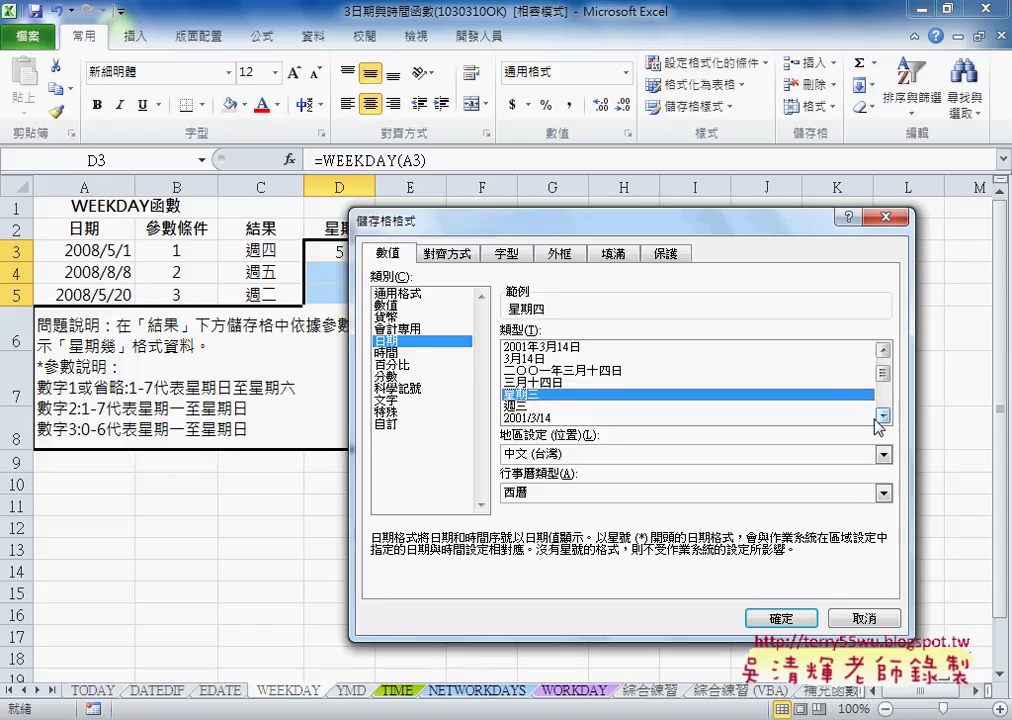
click(560, 407)
click(777, 616)
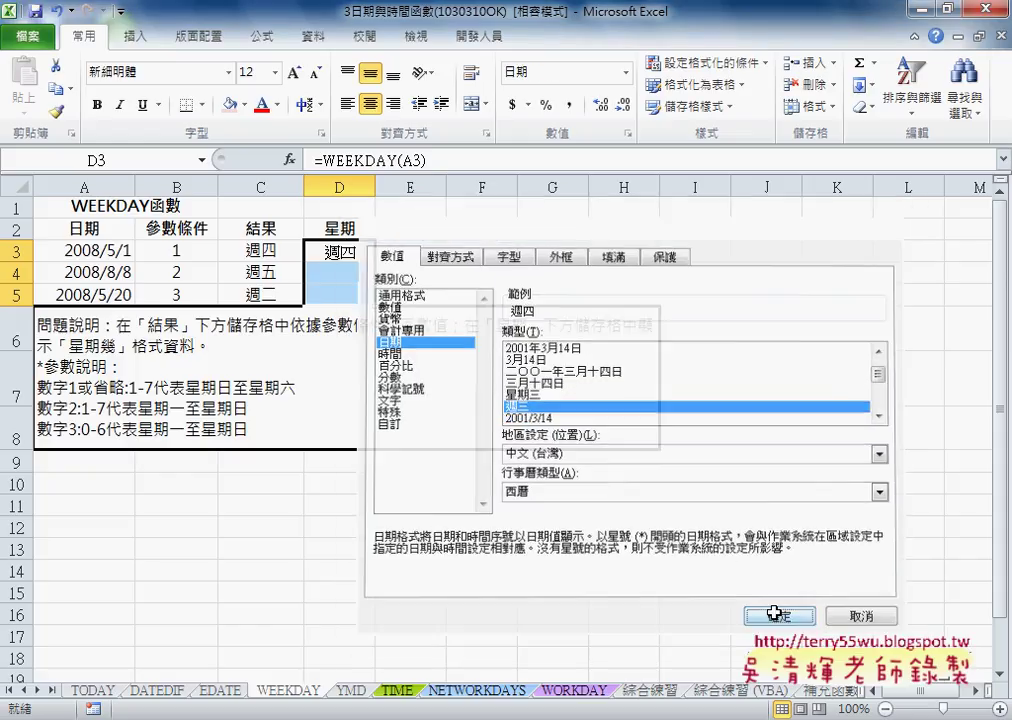
Fill D3's formula down to D5 so the cells show 週四, 週五, 週二.
click(350, 252)
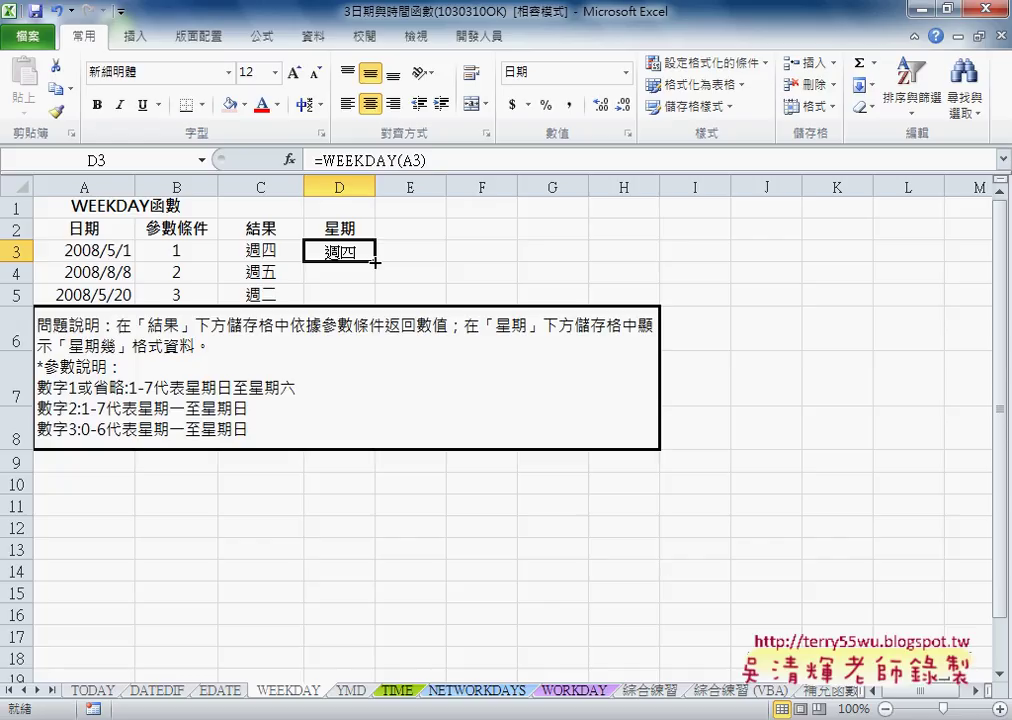
drag(375, 262, 375, 298)
click(370, 246)
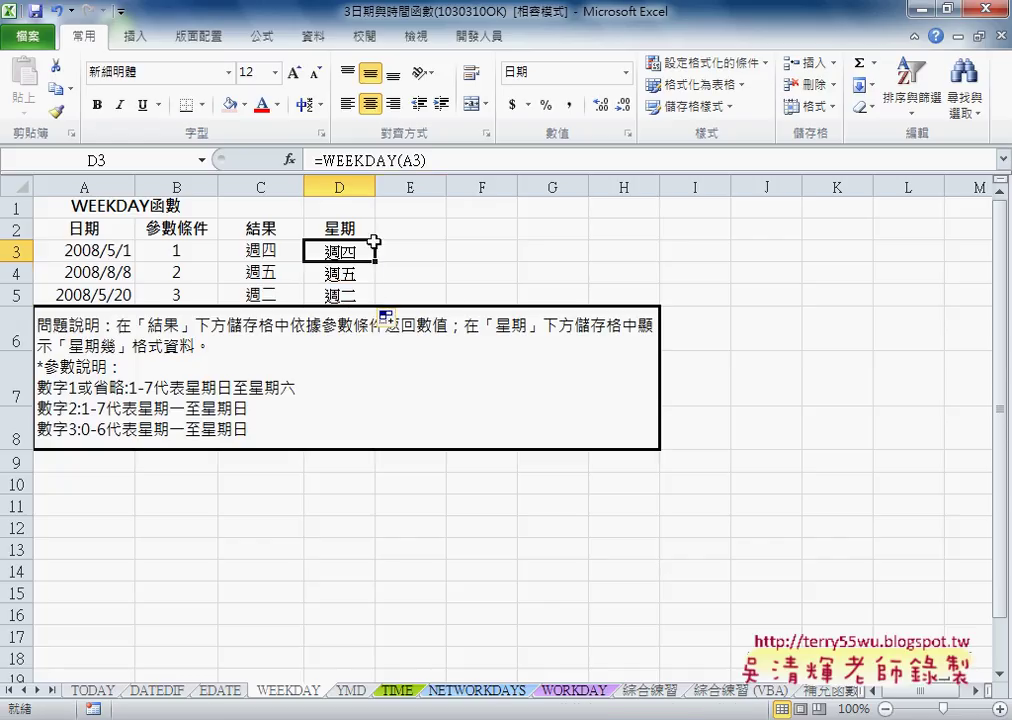
click(343, 160)
Change D3 to =WEEKDAY(A3,2) and fill it down to D5, giving 週三, 週四, 週一.
click(290, 159)
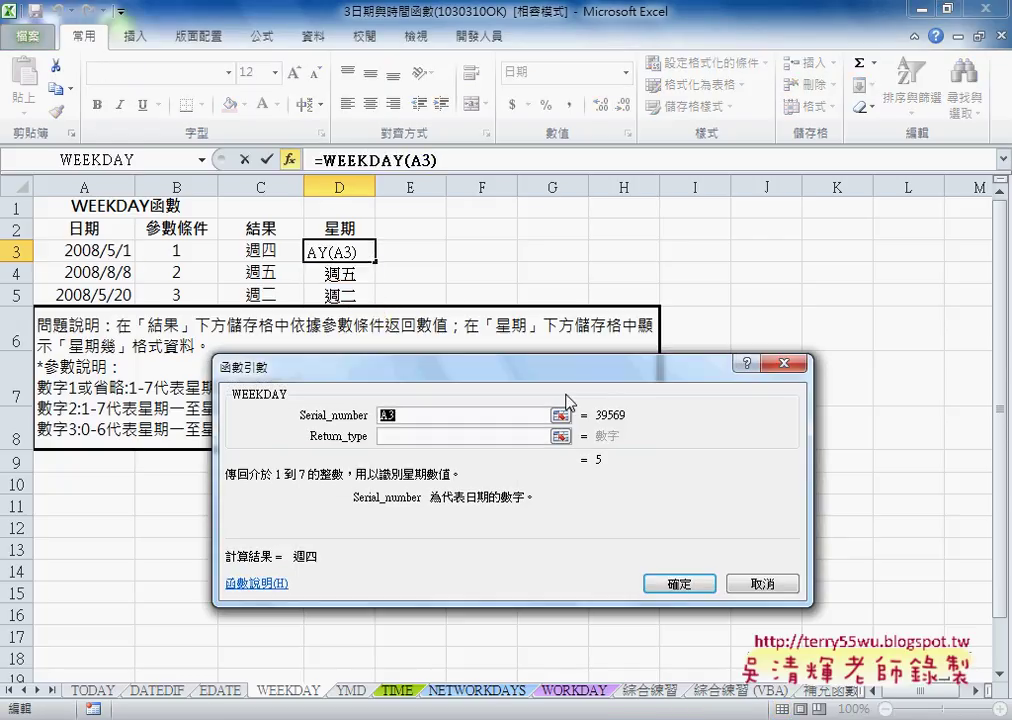
drag(336, 365, 420, 337)
click(585, 407)
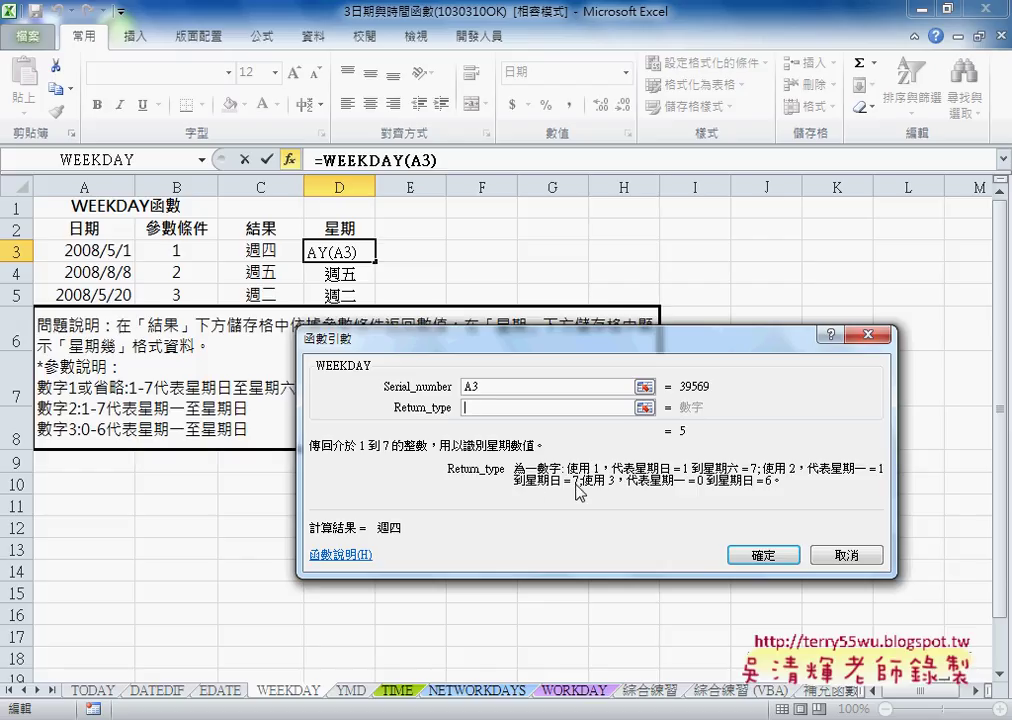
text(2)
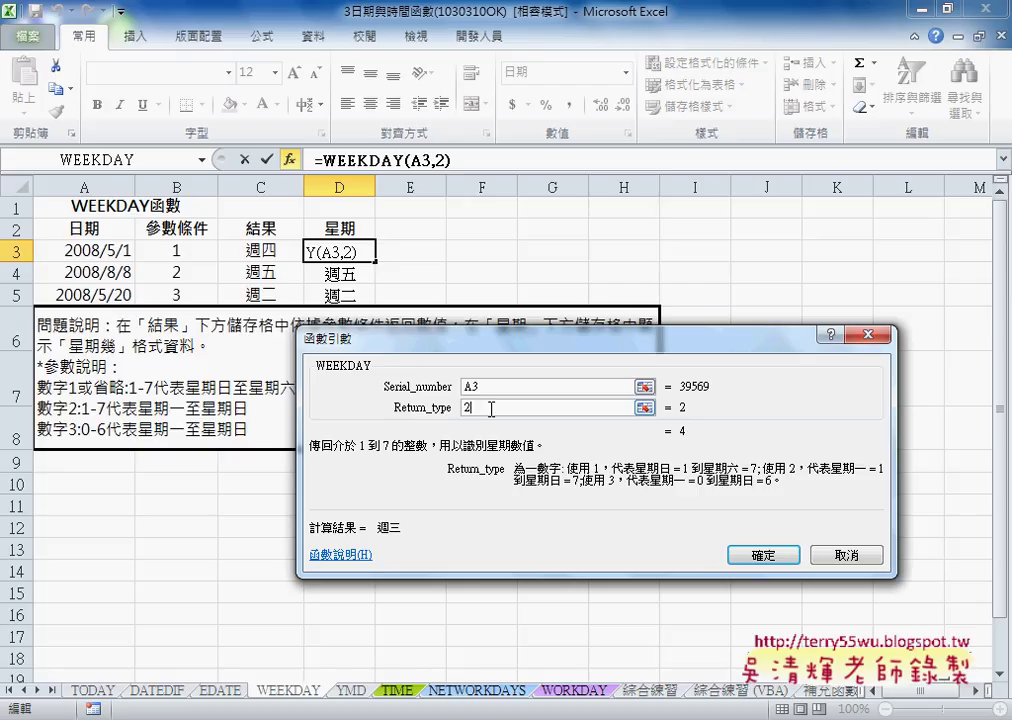
click(757, 556)
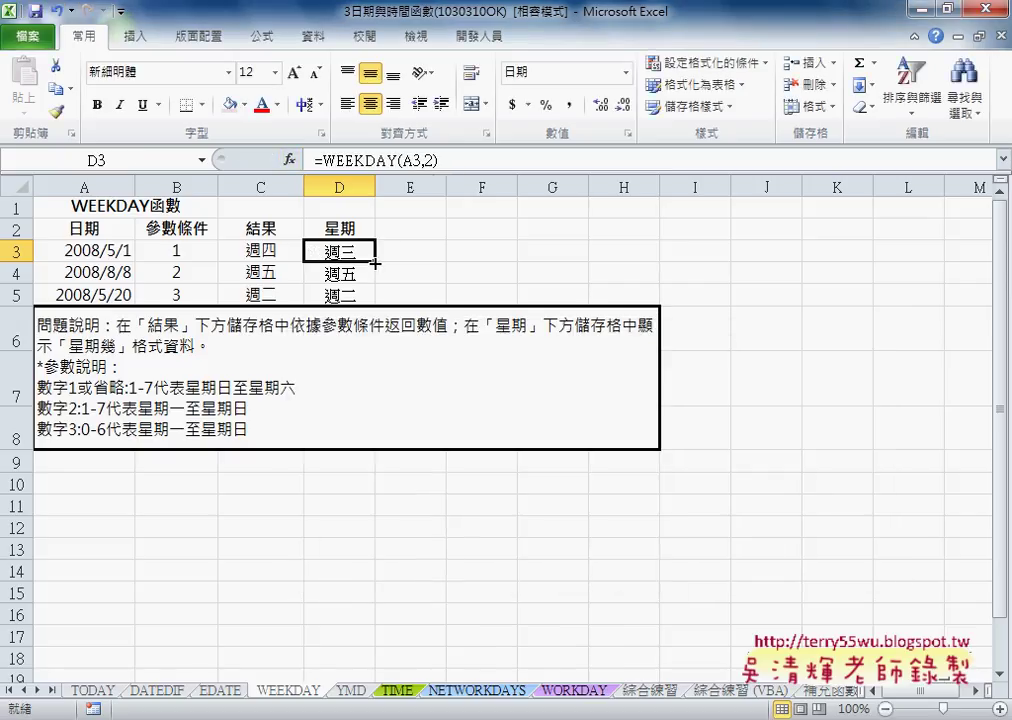
drag(375, 263, 372, 298)
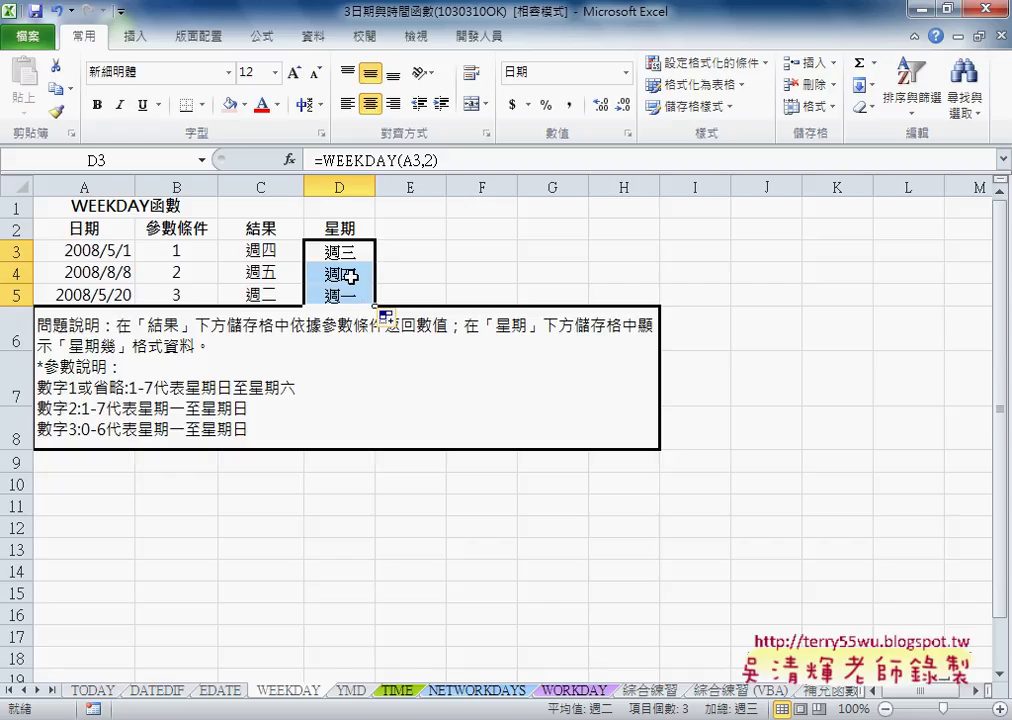
double_click(89, 252)
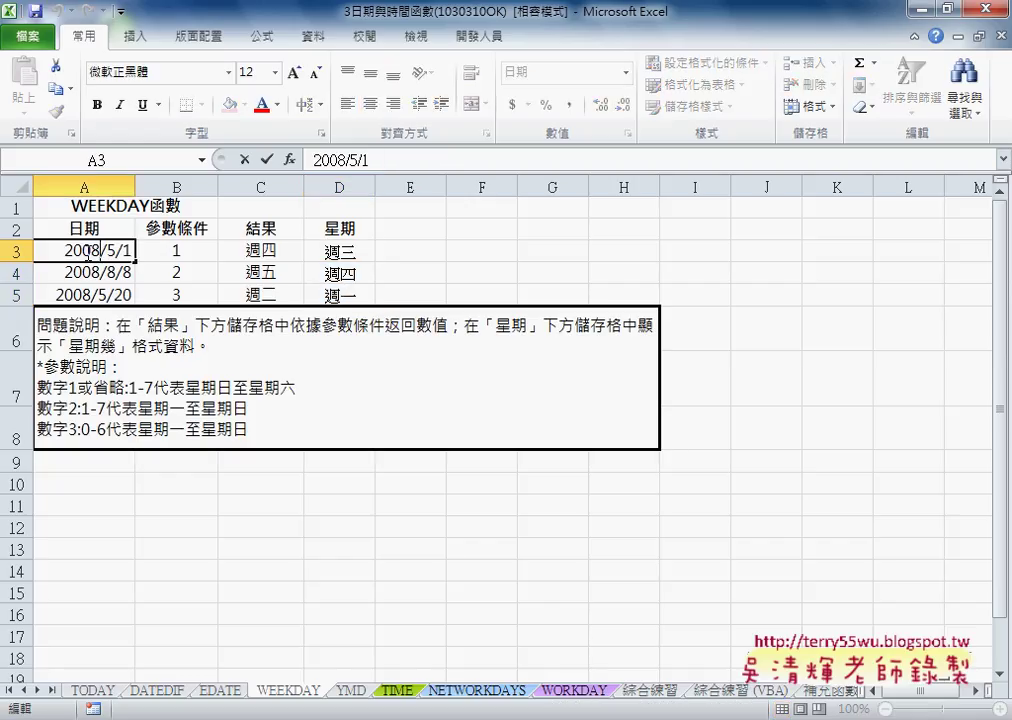
Change the date in A3 from 2008/5/1 to 2014/5/26, so D3 shows 週日.
drag(80, 251, 99, 251)
text(14)
key(Right)
key(Right)
key(Right)
key(Delete)
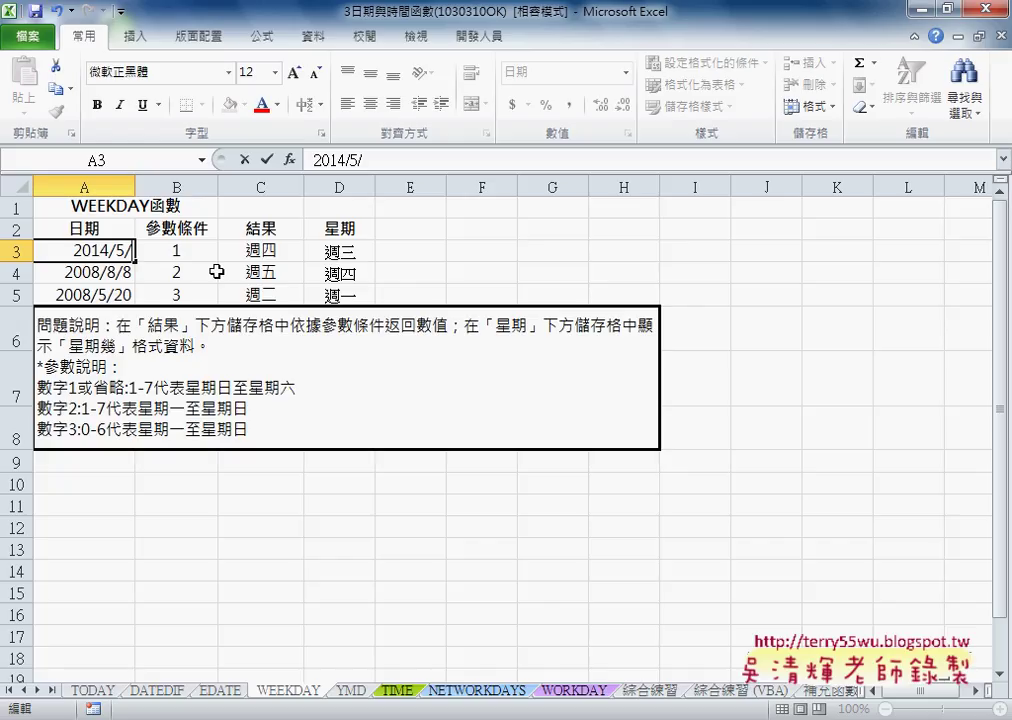
text(2)
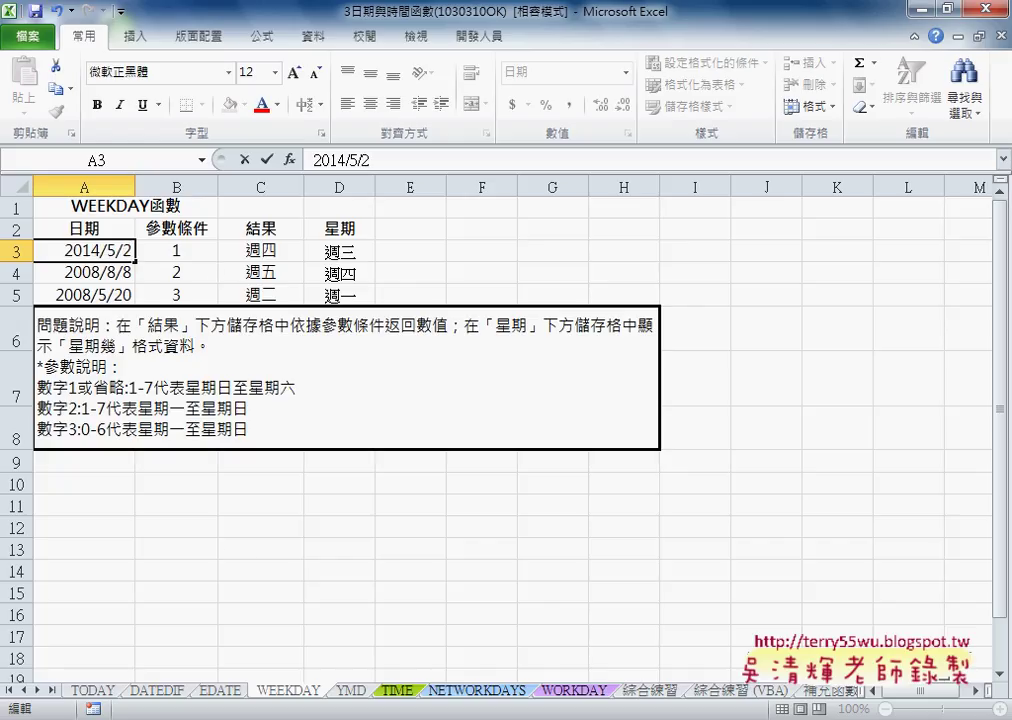
text(6)
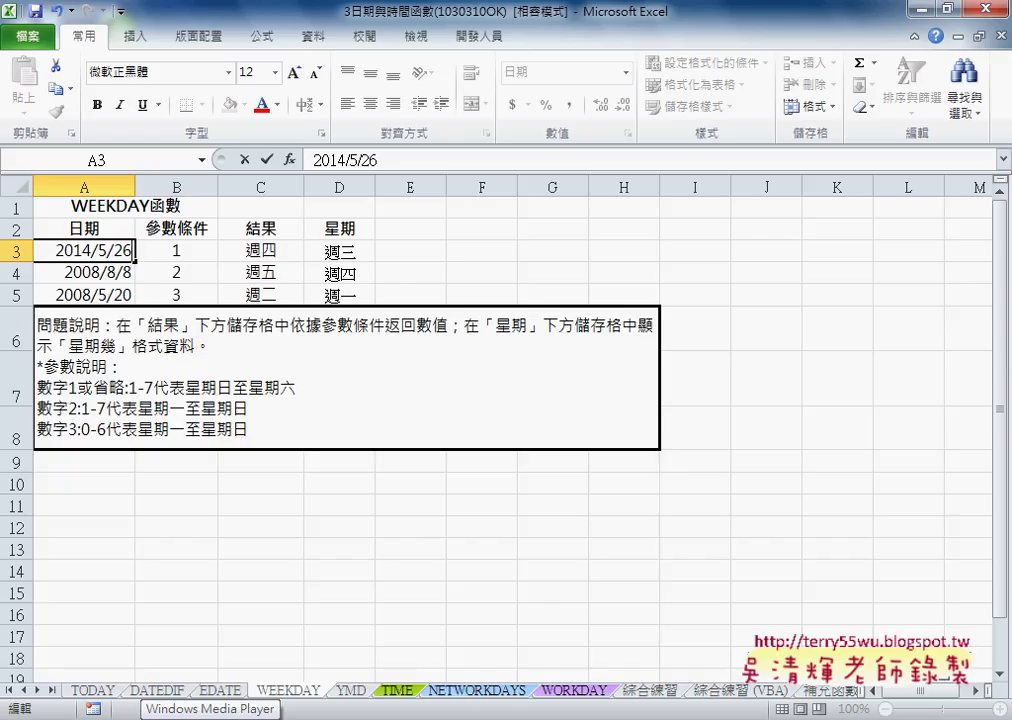
key(Return)
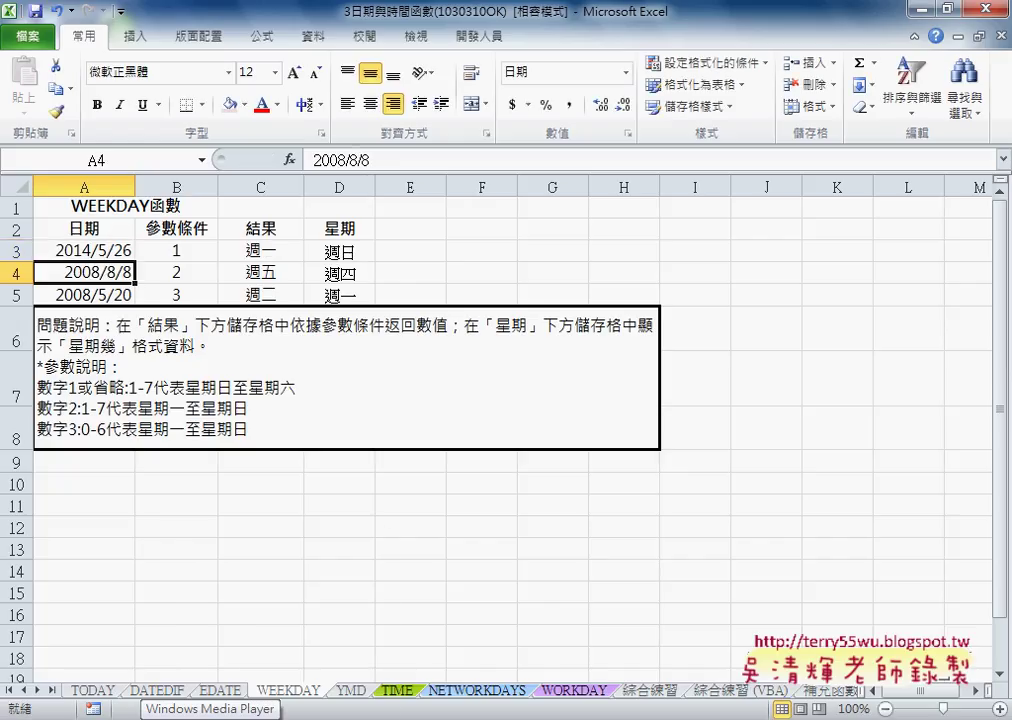
click(333, 248)
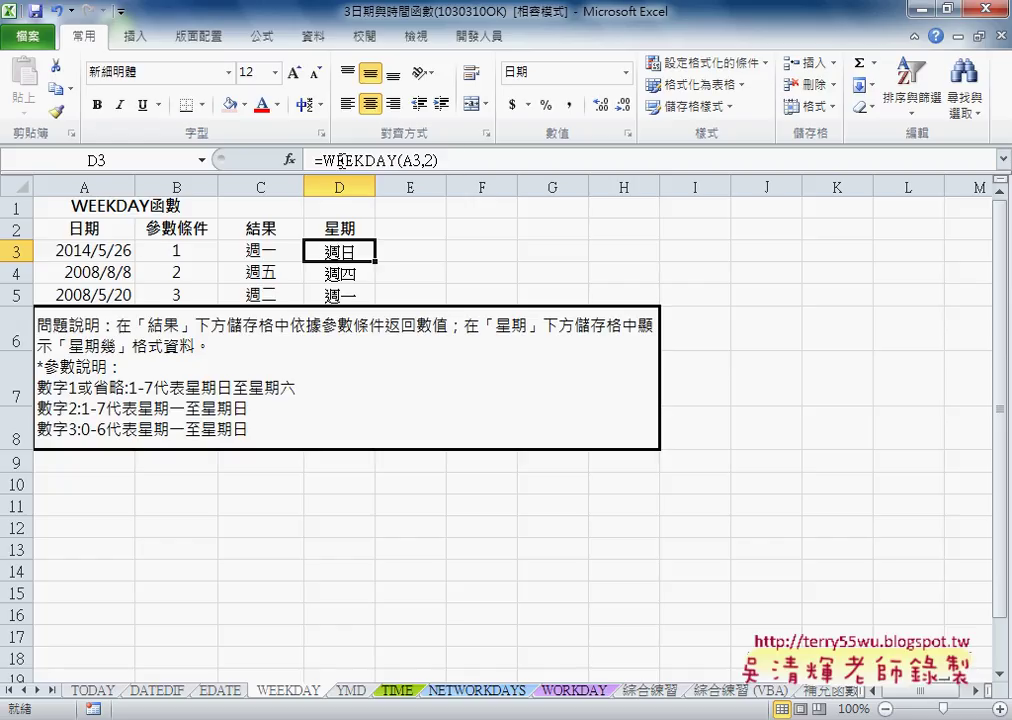
Remove return type 2 so D3 reverts to =WEEKDAY(A3).
click(290, 159)
click(501, 407)
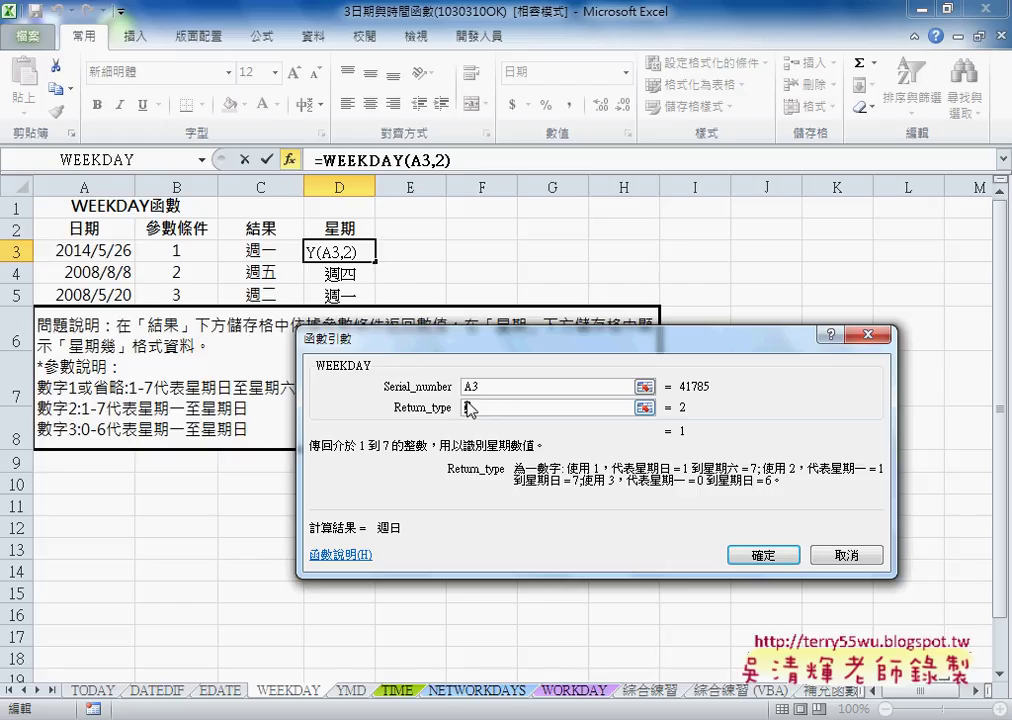
key(BackSpace)
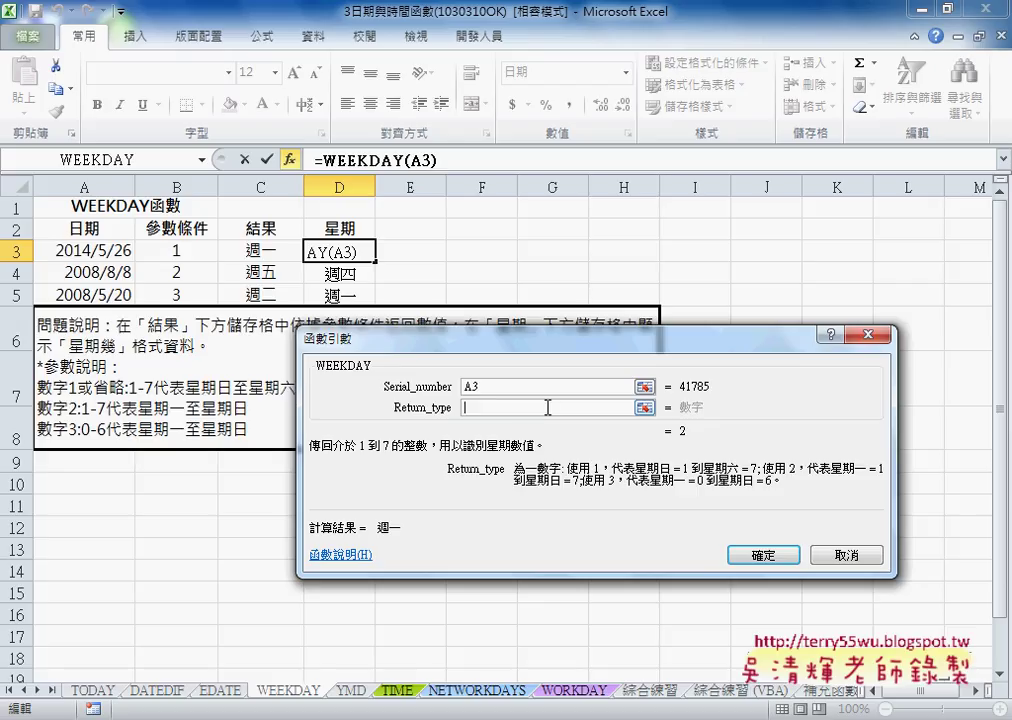
click(750, 555)
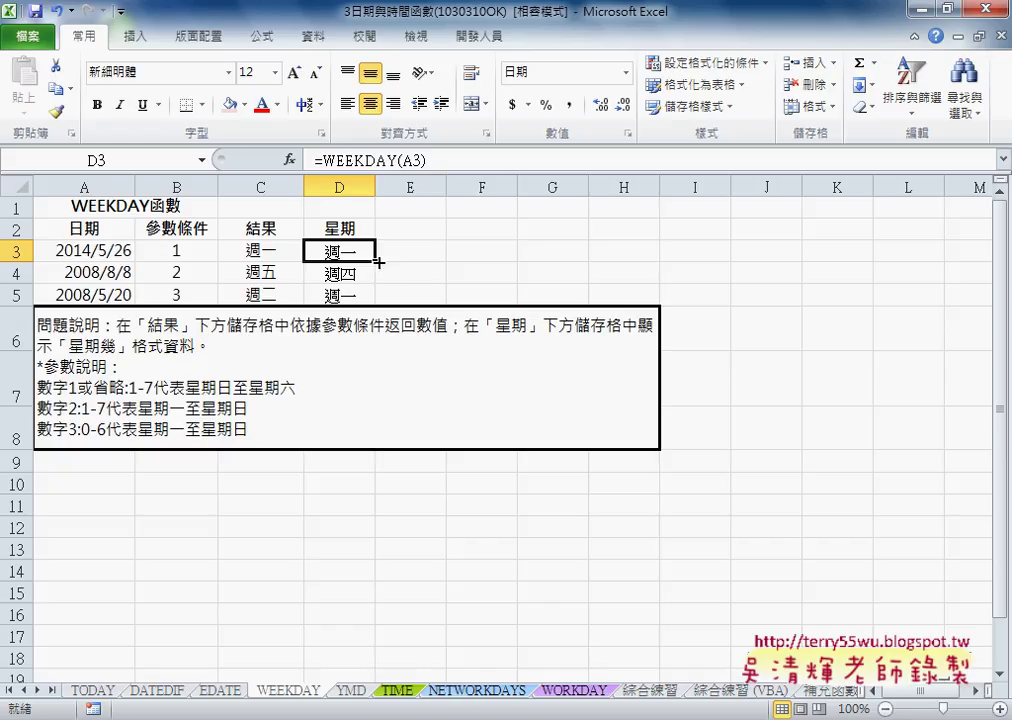
Fill D3 down to D5 (週一, 週五, 週二) and widen column A to fit the dates.
drag(376, 261, 374, 300)
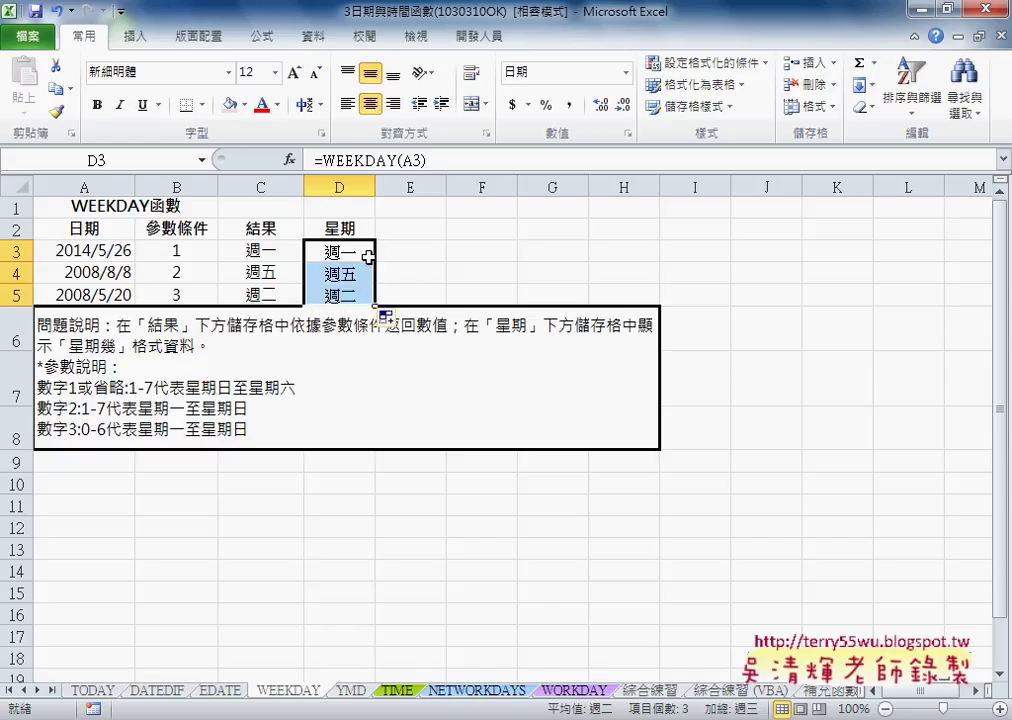
click(369, 257)
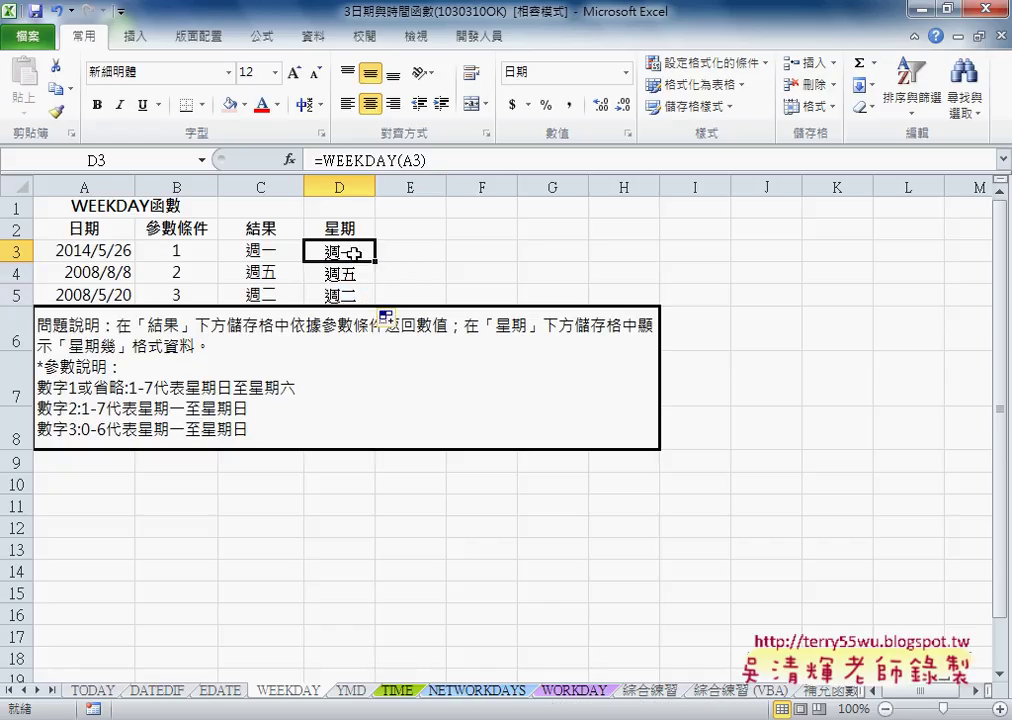
drag(135, 189, 192, 189)
click(135, 253)
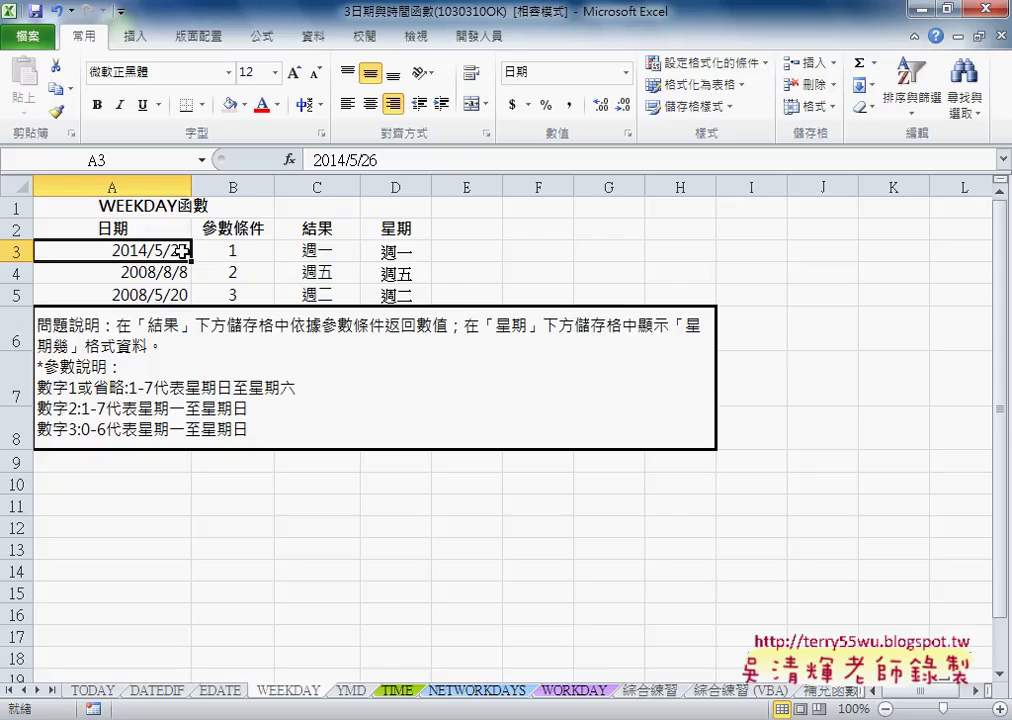
click(410, 255)
right_click(410, 255)
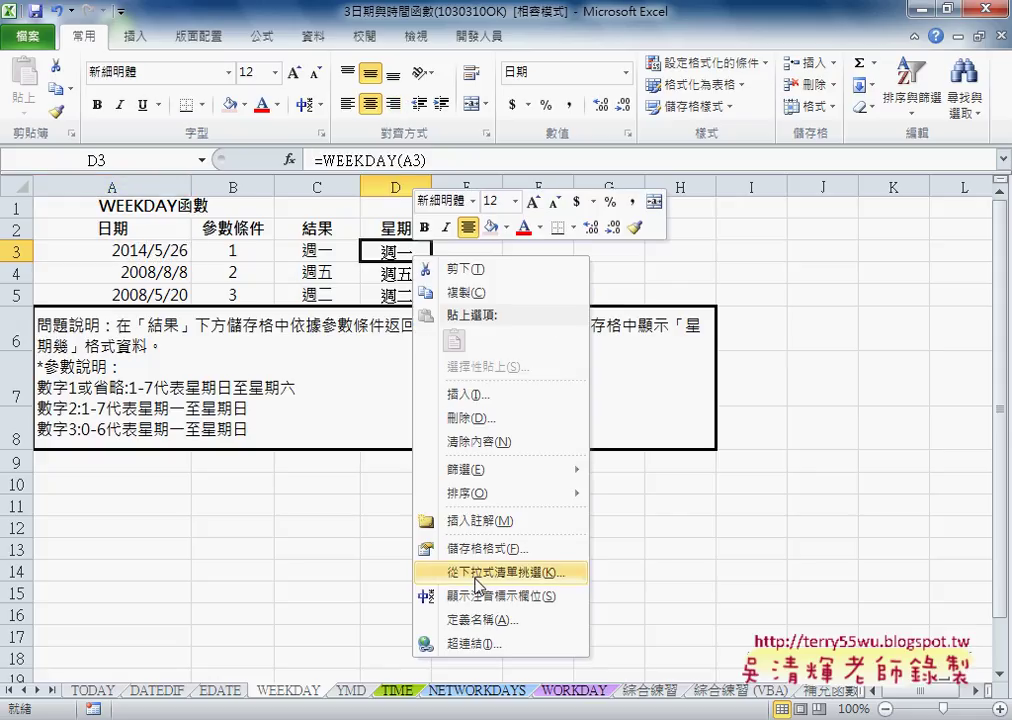
click(560, 547)
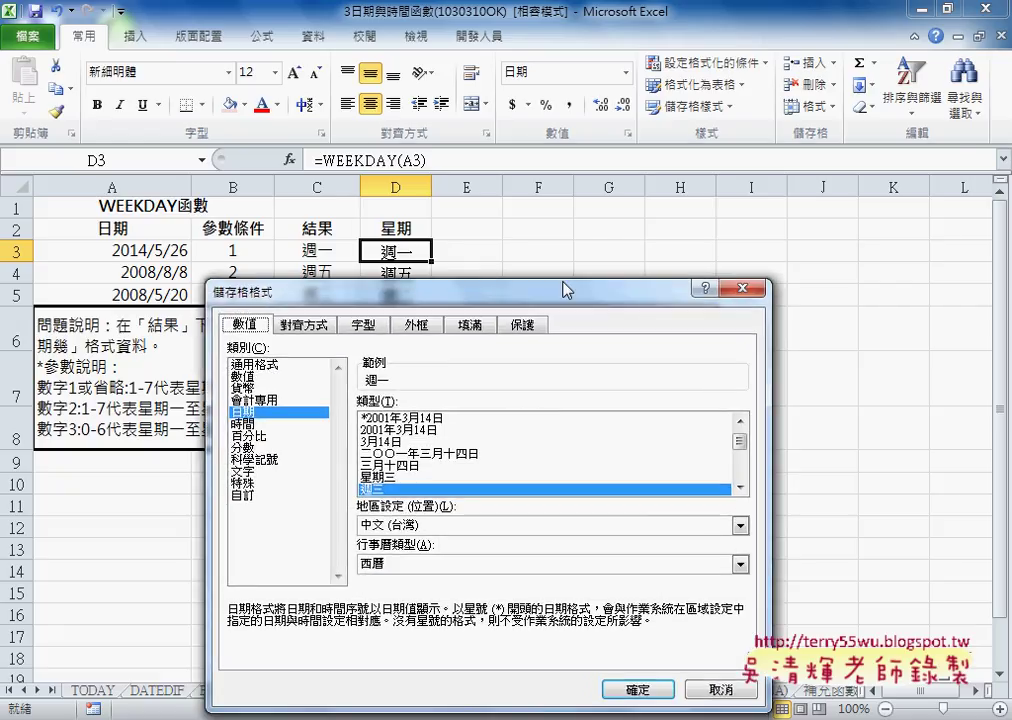
drag(430, 298, 620, 153)
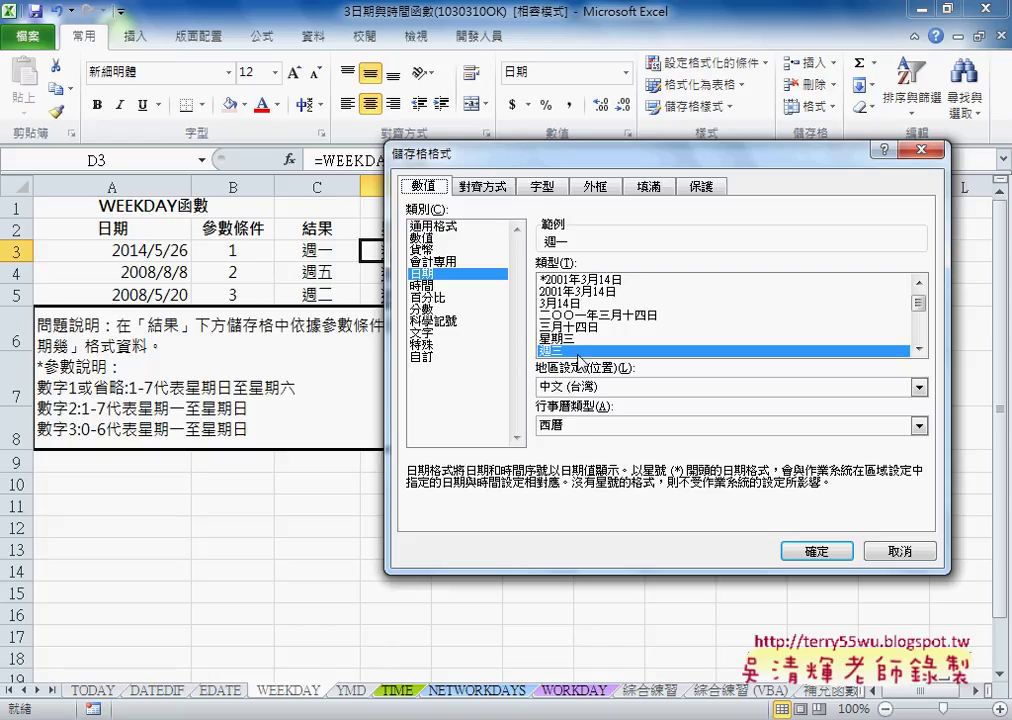
click(429, 357)
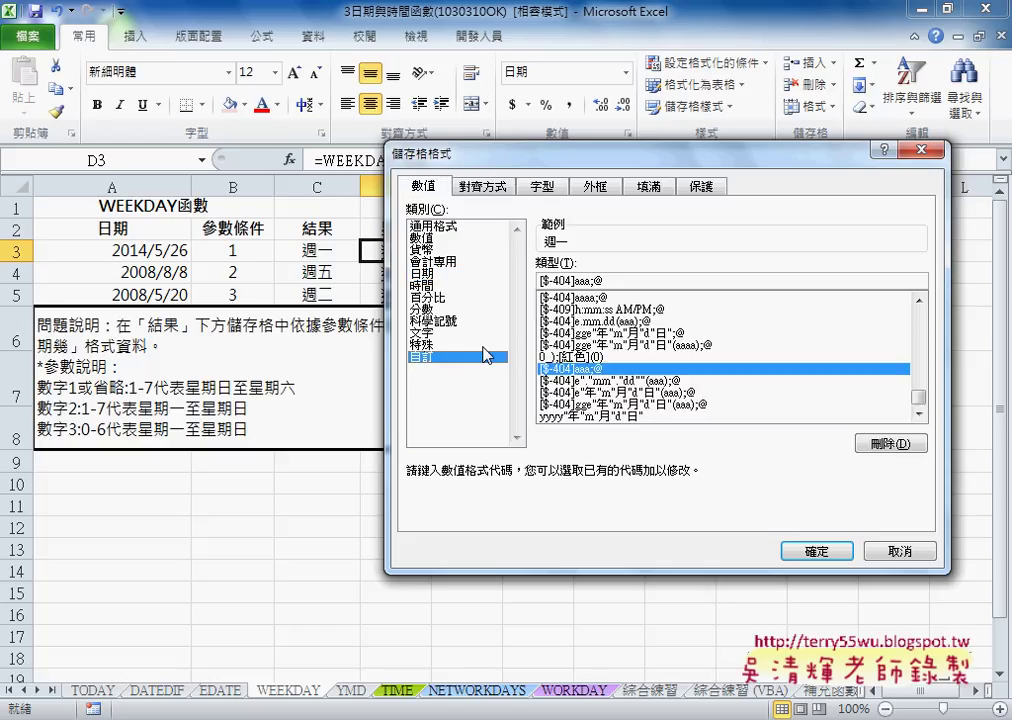
click(571, 281)
click(578, 281)
drag(578, 281, 597, 281)
click(899, 550)
click(893, 548)
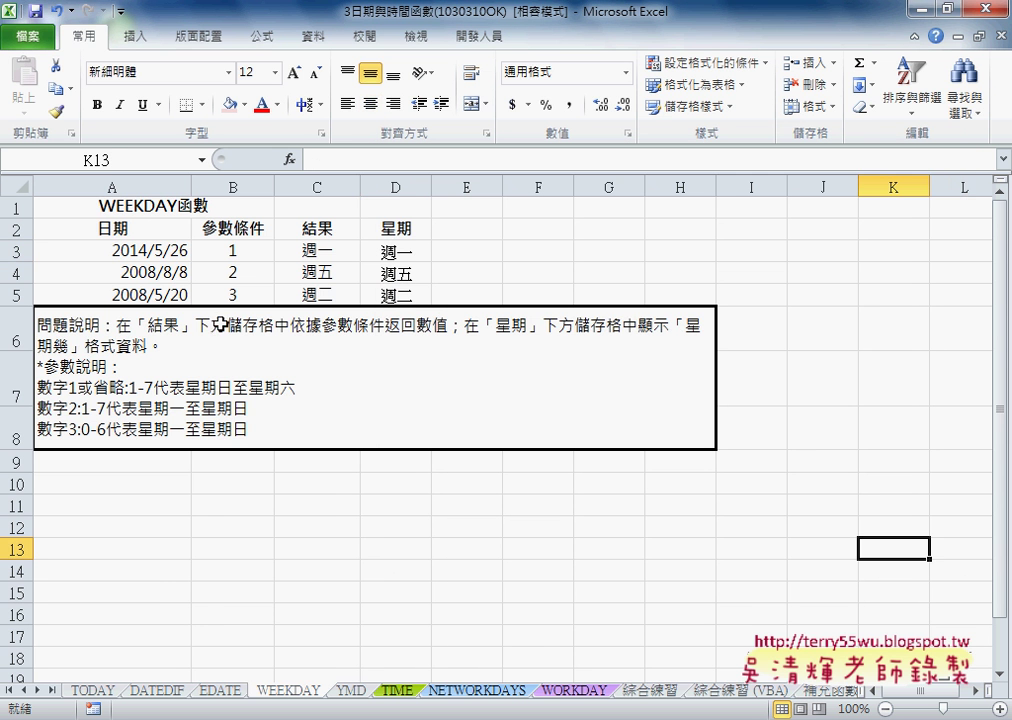
Give A3 the custom format yyyy/m/d(aaa) and fill it down to A5, showing 2014/5/26(週一) through 2014/5/28(週三).
click(148, 252)
right_click(153, 253)
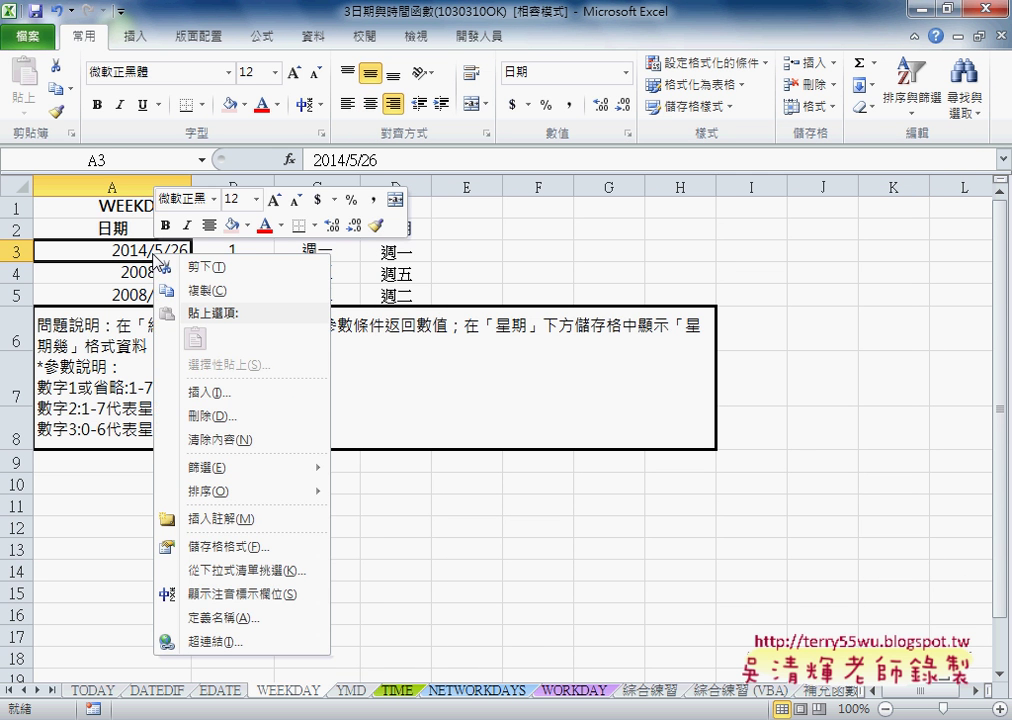
click(230, 547)
drag(611, 222, 690, 190)
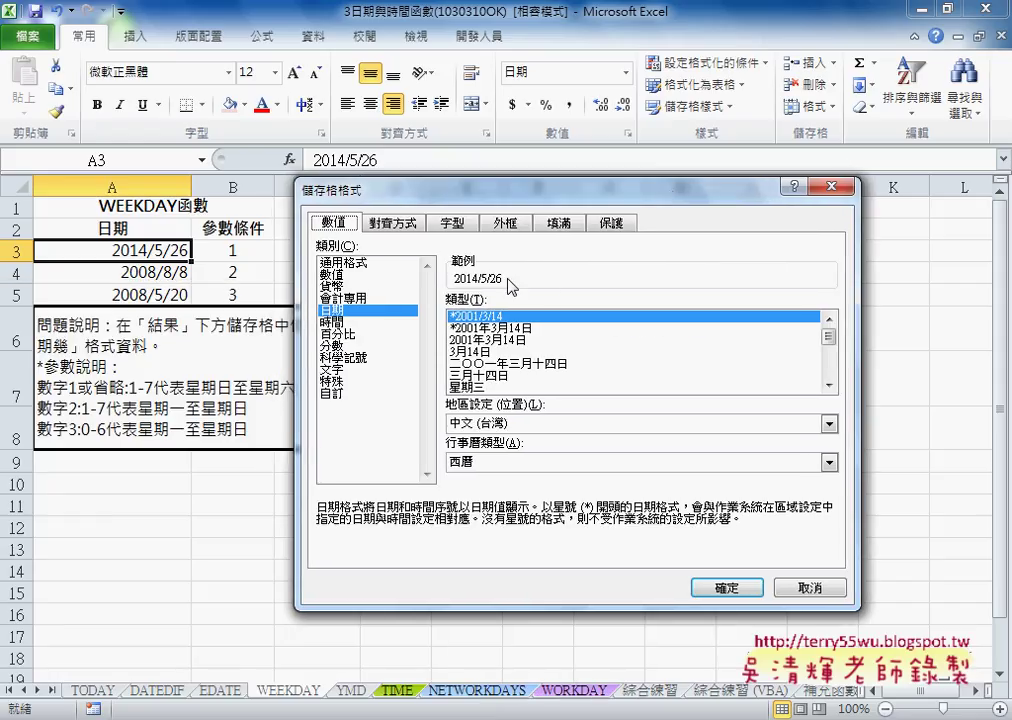
click(338, 395)
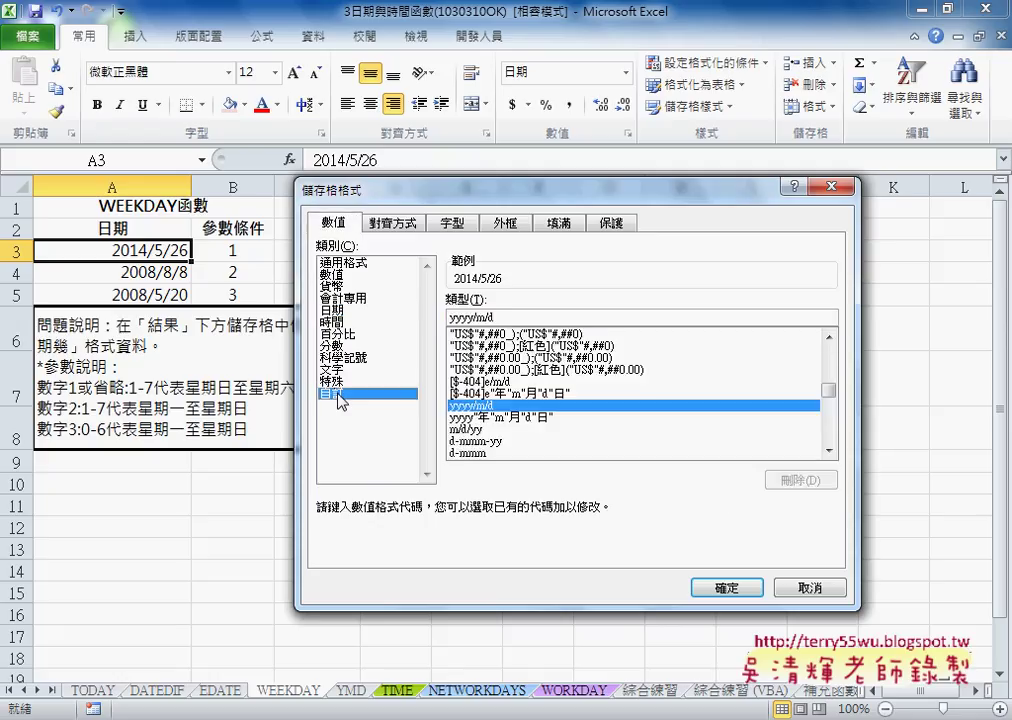
click(519, 317)
text(()
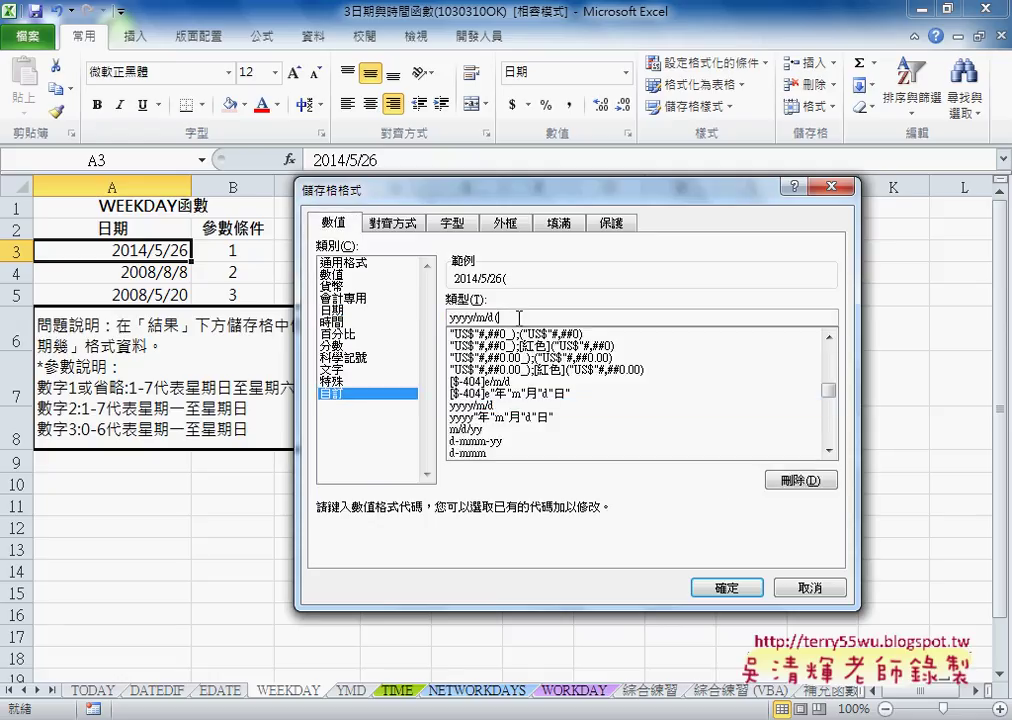
text())
text(aa)
text(a)
drag(420, 162, 418, 262)
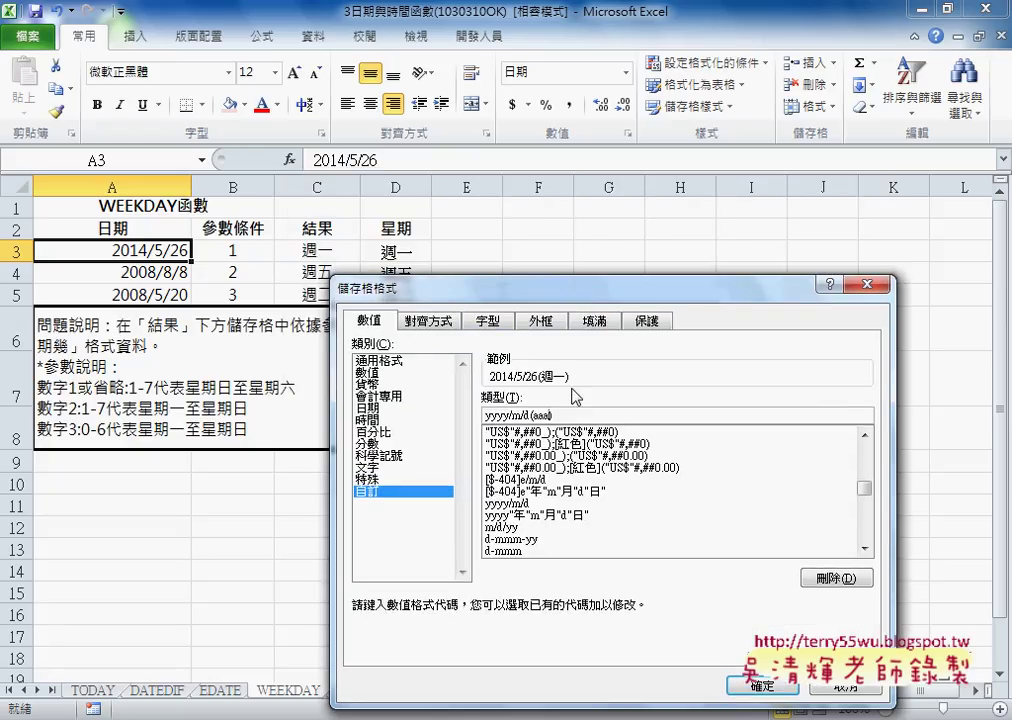
click(762, 686)
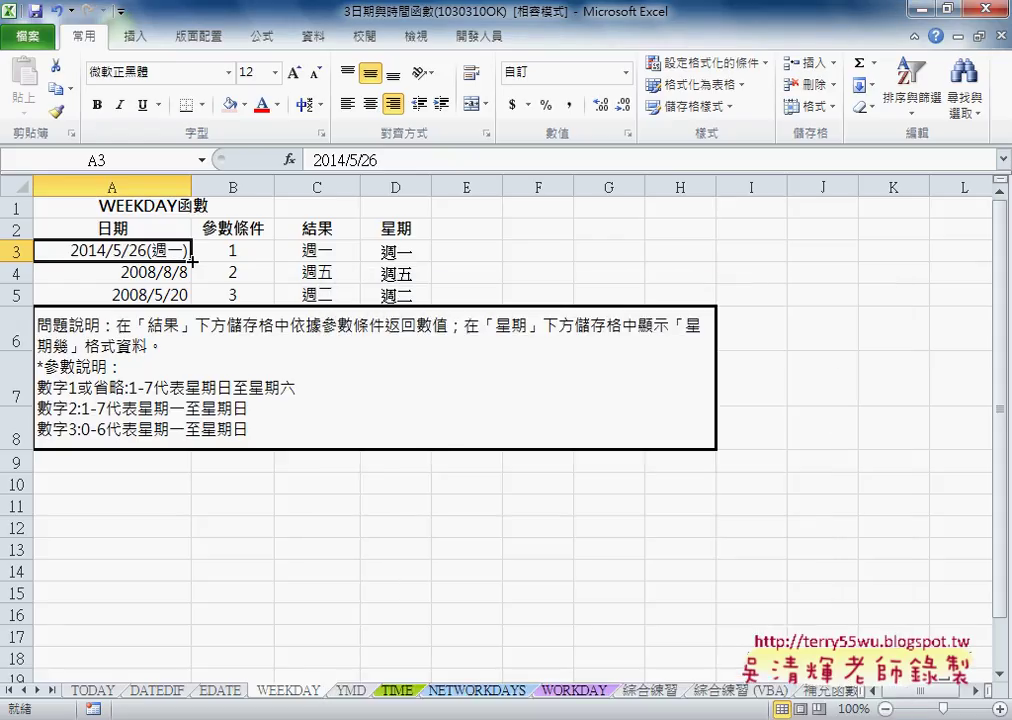
drag(190, 261, 190, 300)
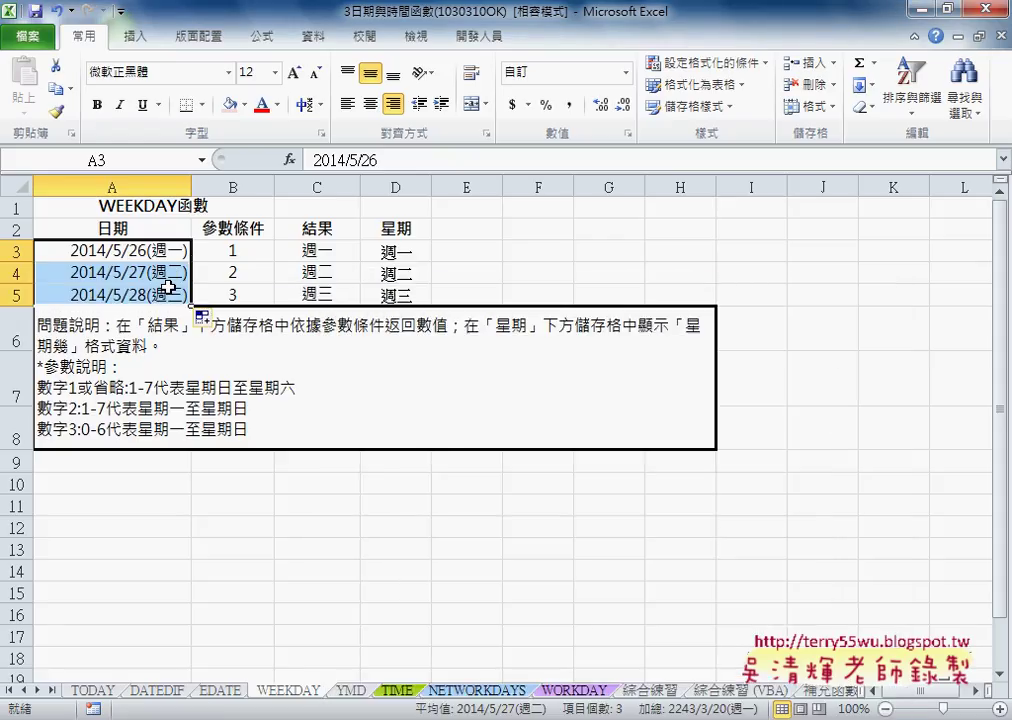
Inspect D3's number format to find the aaaa code for the long weekday name.
click(390, 252)
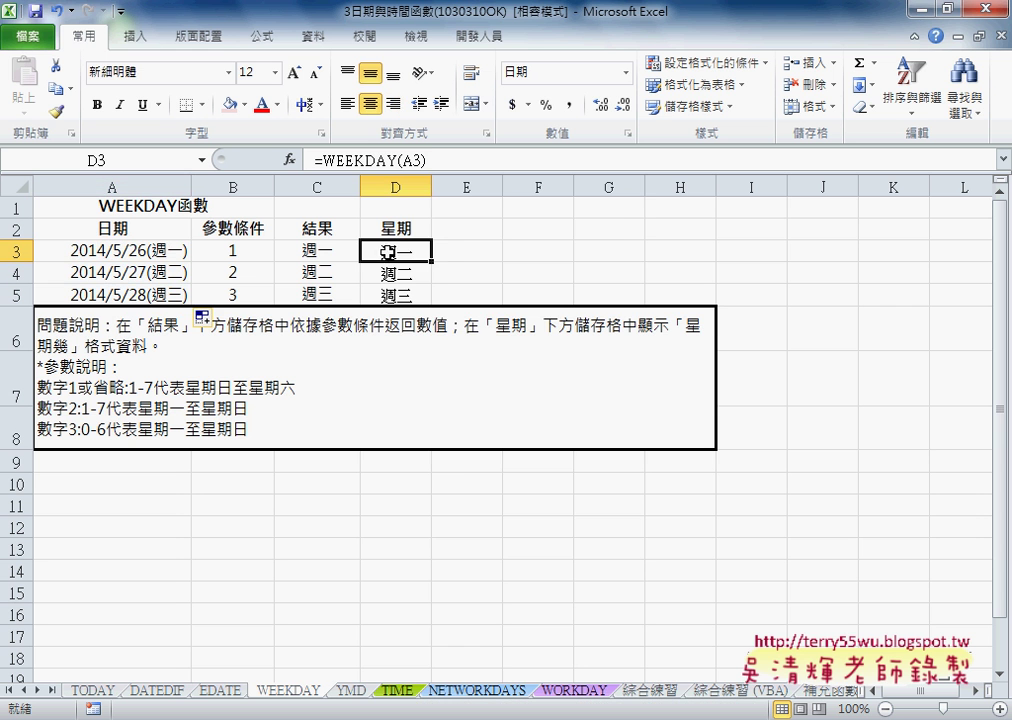
right_click(396, 252)
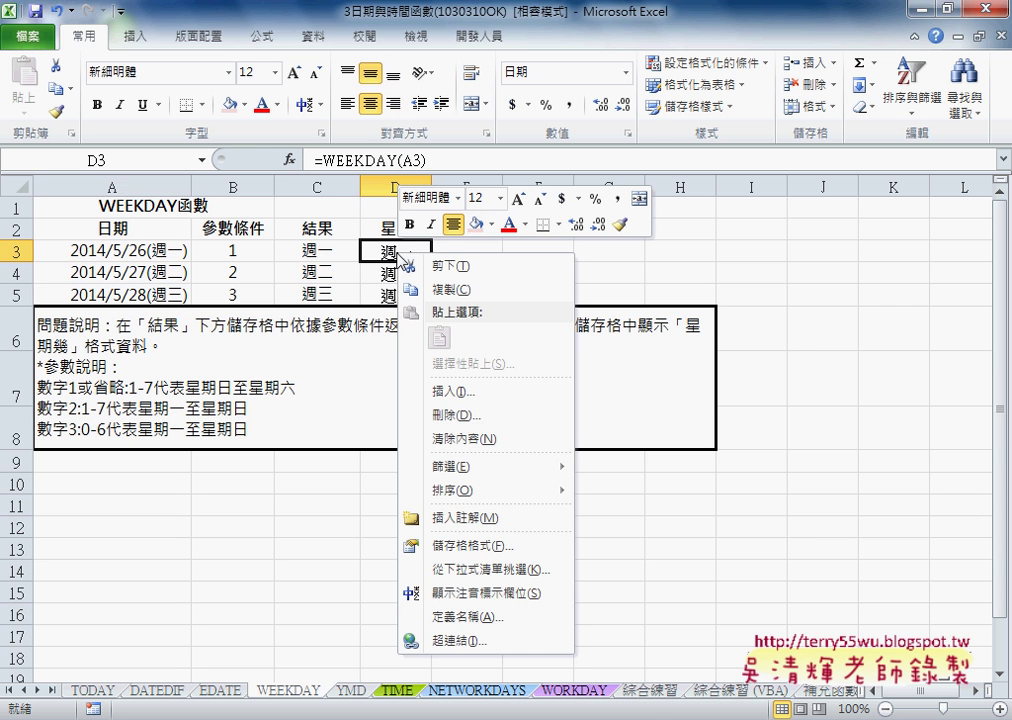
click(506, 547)
drag(488, 300, 514, 260)
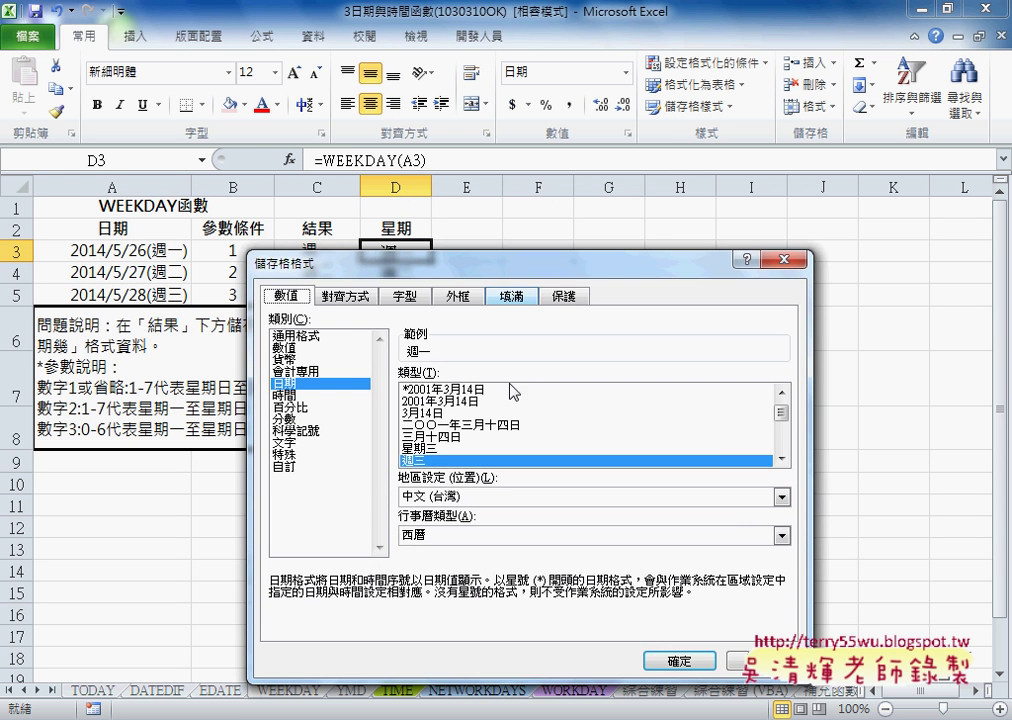
click(445, 450)
click(290, 466)
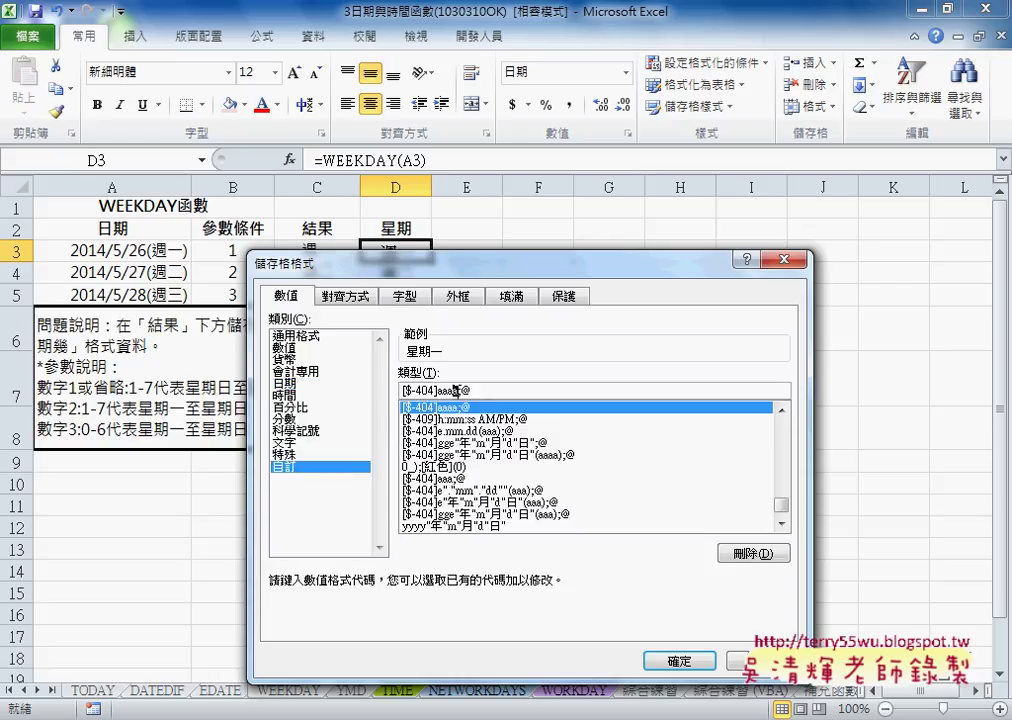
drag(437, 390, 461, 390)
key(Return)
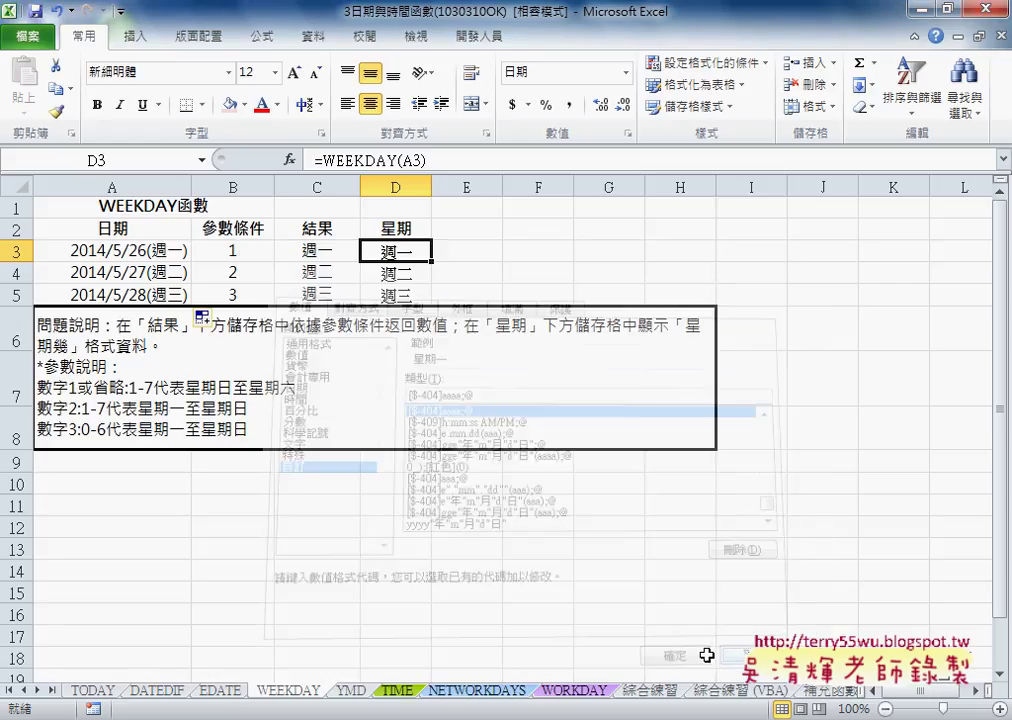
Change A3's custom format to yyyy/m/d(aaaa) so it reads 2014/5/26(星期一).
click(172, 248)
right_click(172, 248)
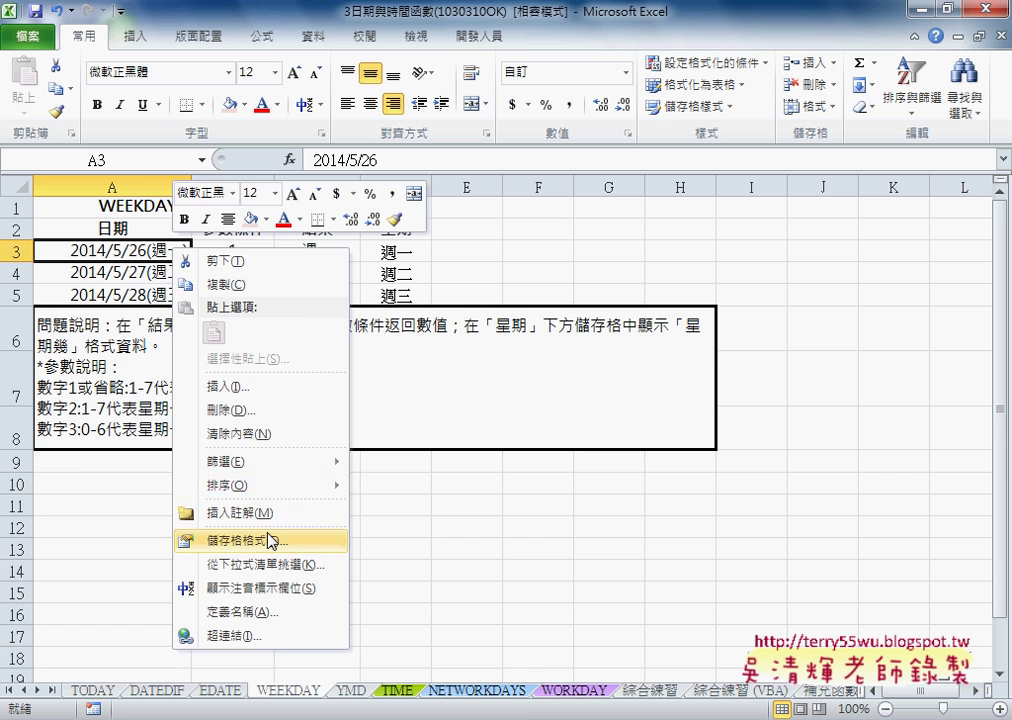
click(270, 541)
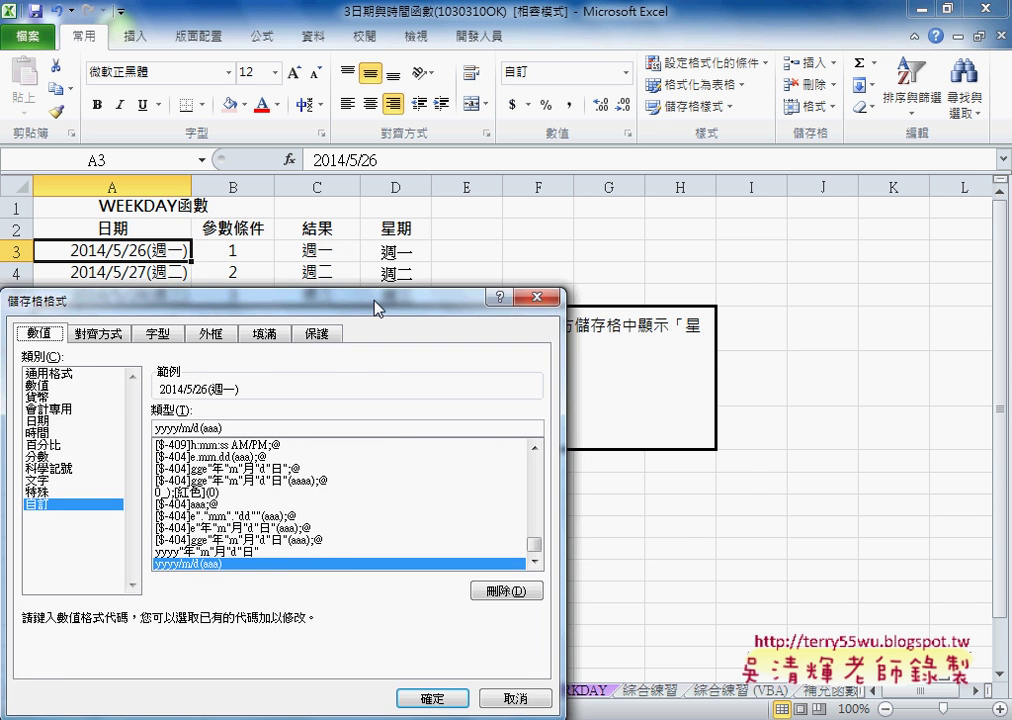
drag(380, 300, 550, 274)
click(386, 401)
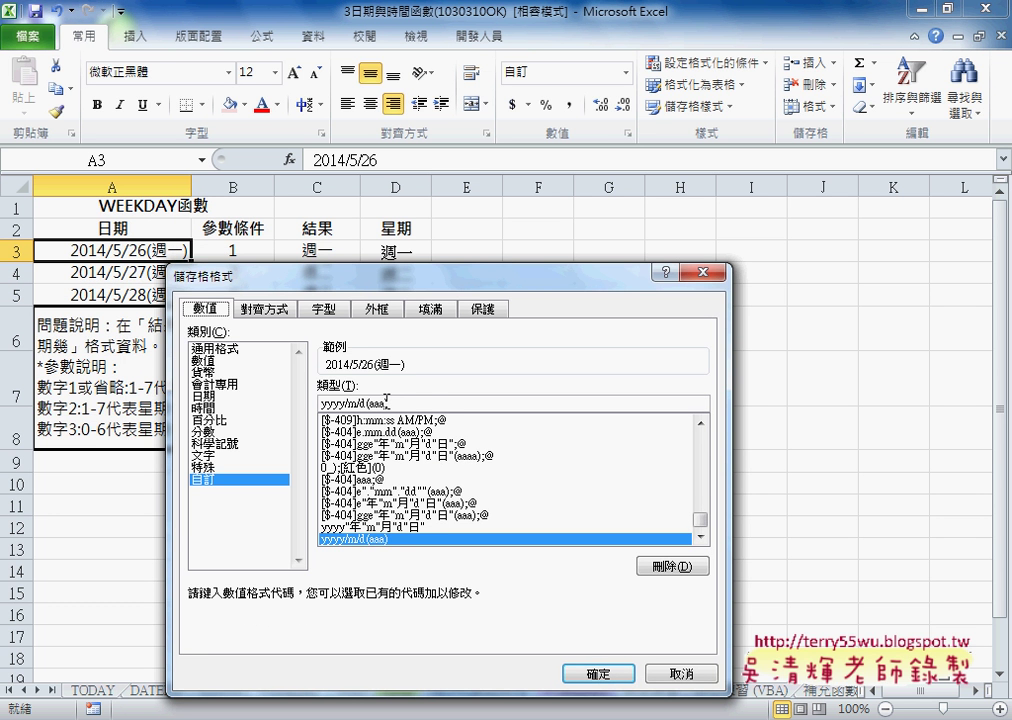
text(a)
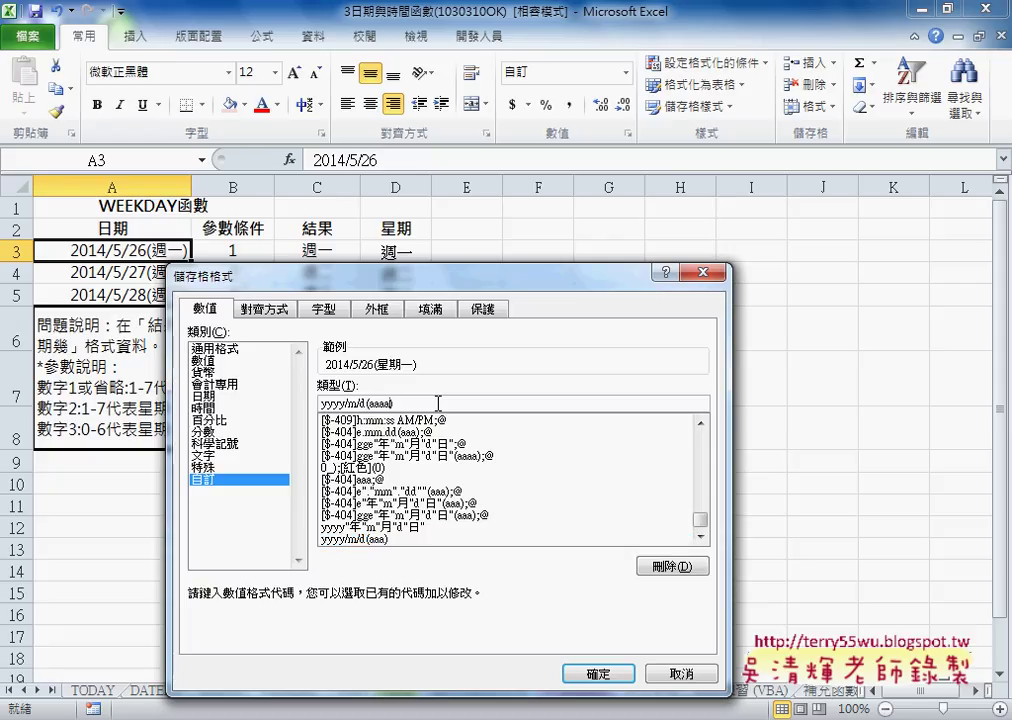
click(594, 672)
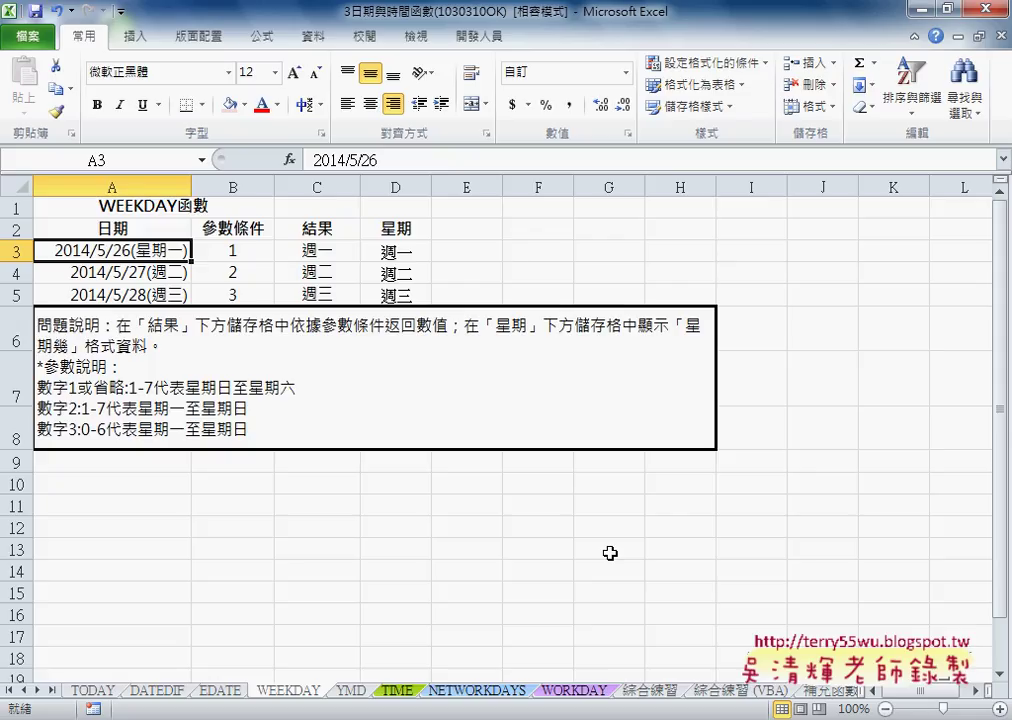
click(398, 252)
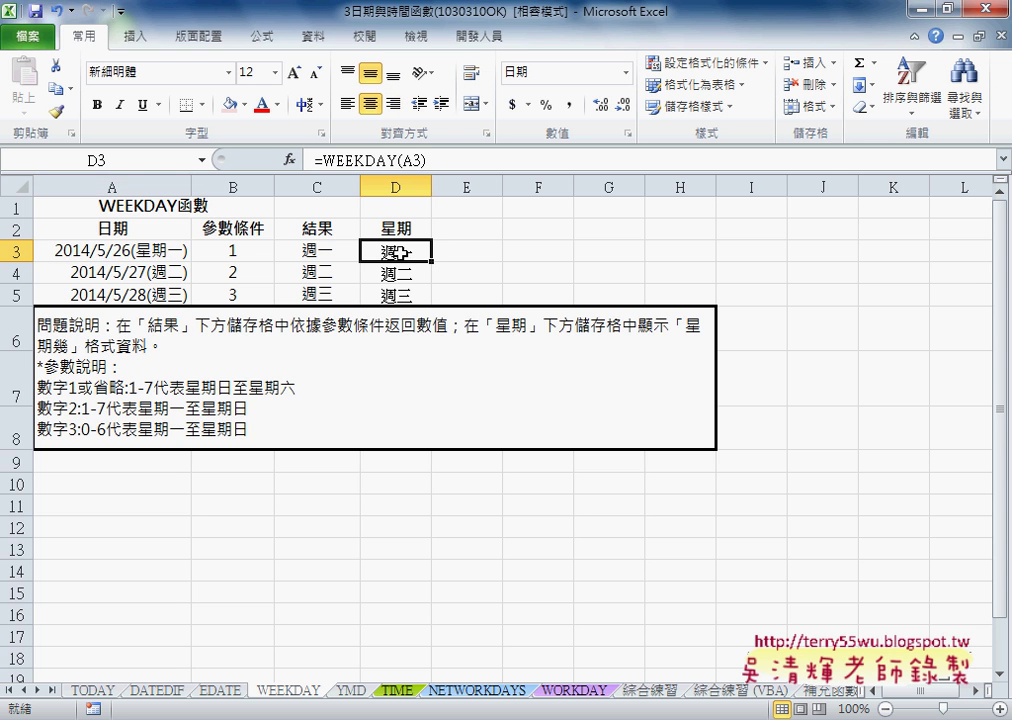
Switch to the 綜合練習 sheet and return to its top-left with only A2 selected.
click(650, 690)
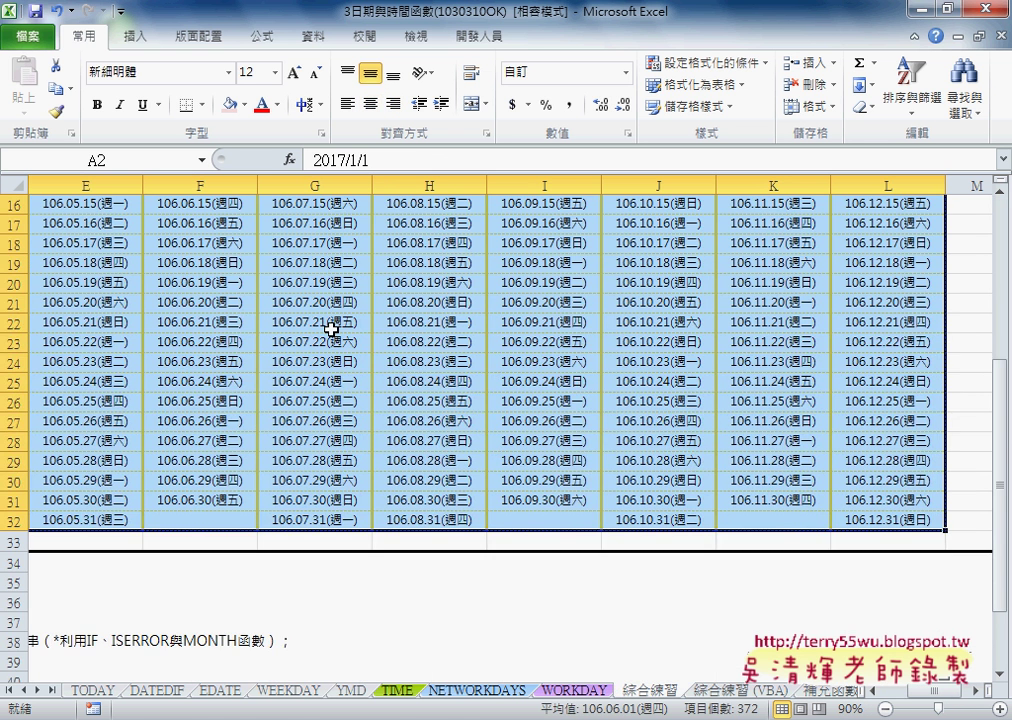
scroll(290, 324, up, 5)
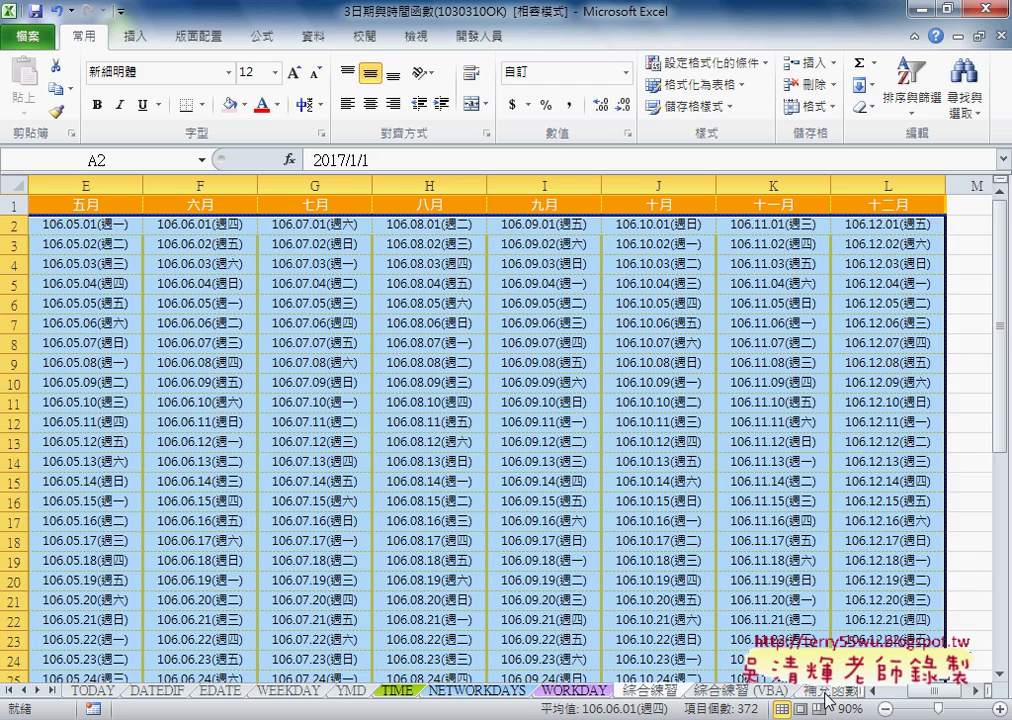
scroll(886, 703, left, 4)
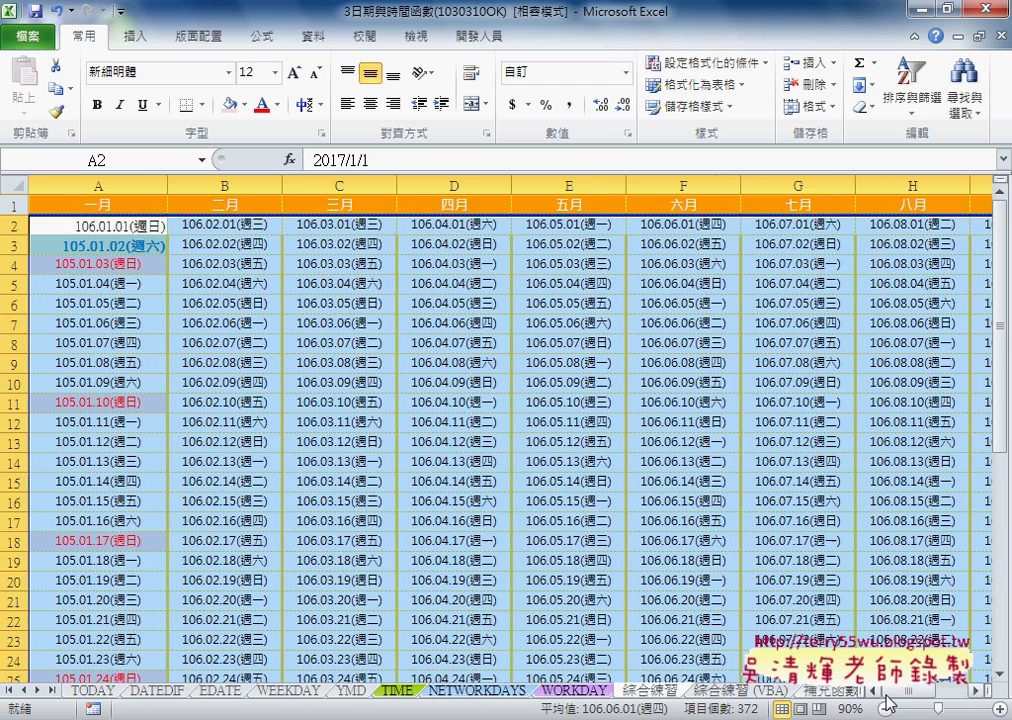
click(140, 226)
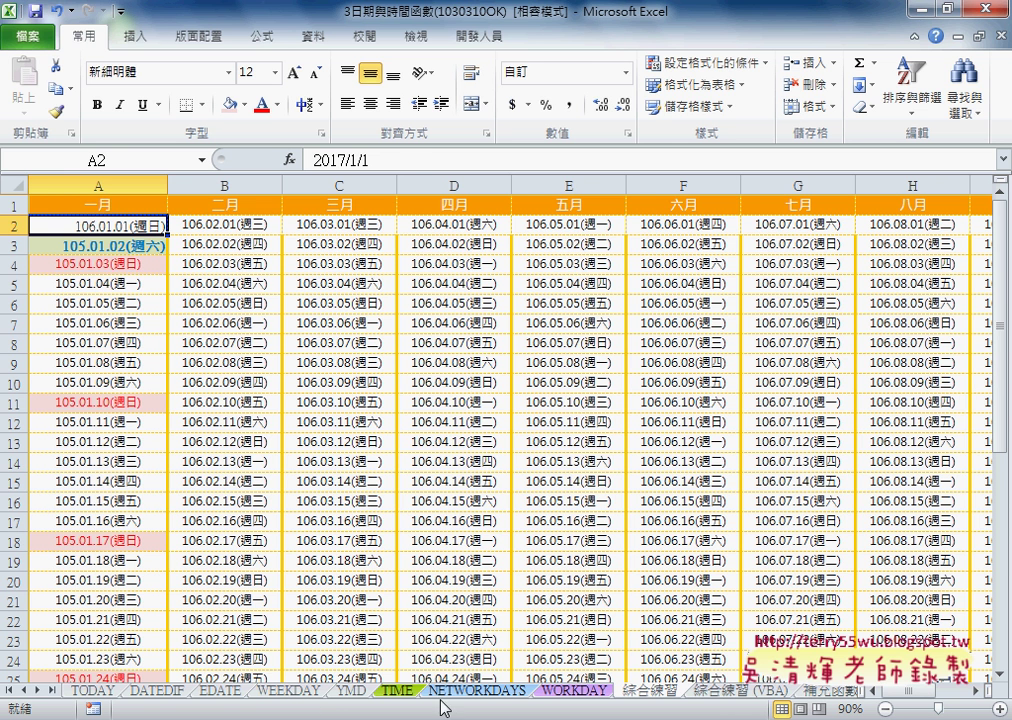
Switch back to the WEEKDAY sheet.
click(283, 692)
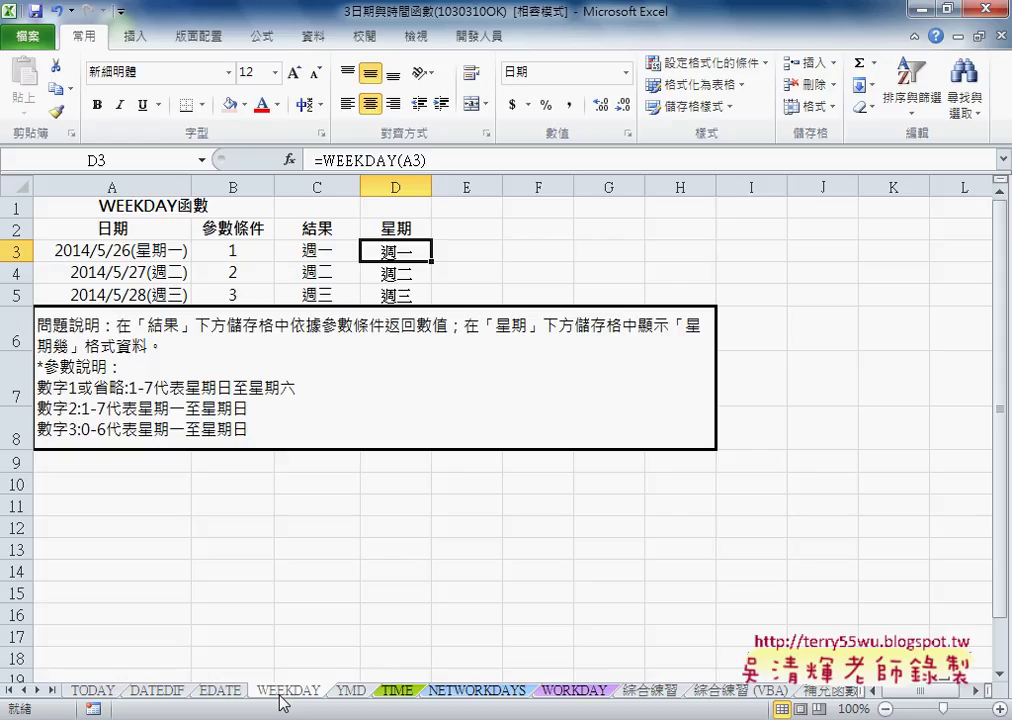